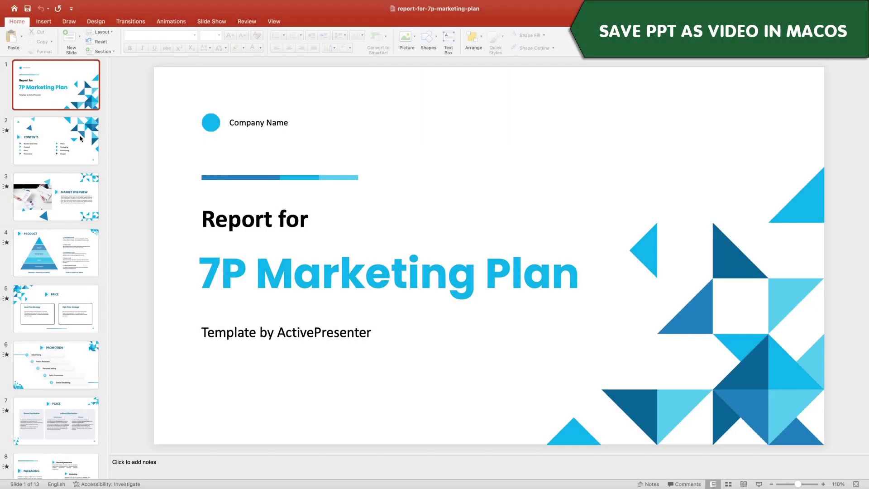
- Go to the Market Overview slide, select its title, and bring up the File menu
click(80, 138)
click(56, 200)
click(564, 217)
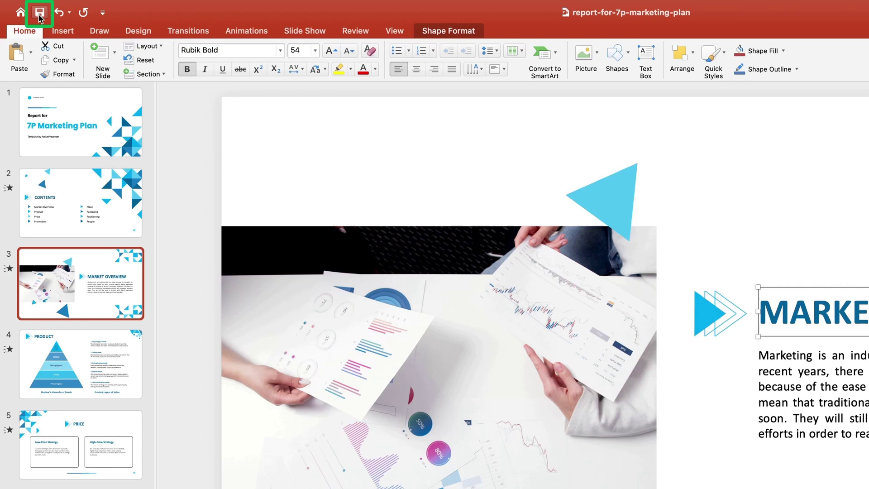
mouse_move(72, 3)
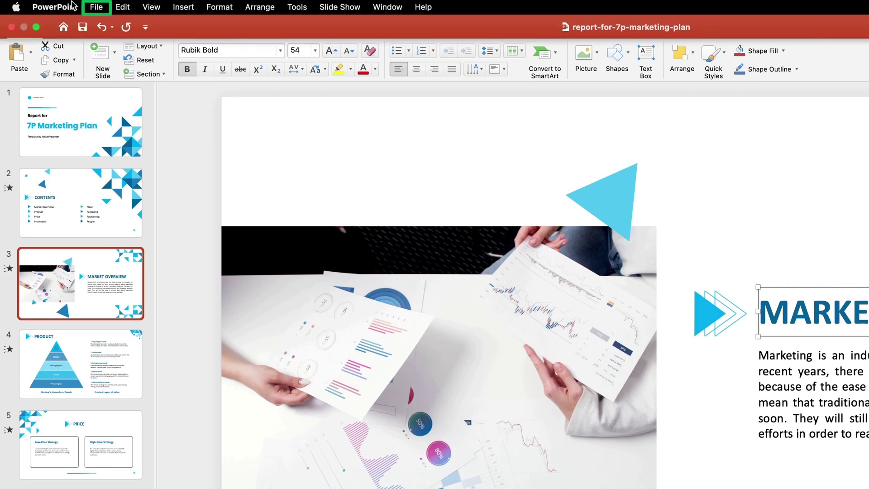
click(96, 8)
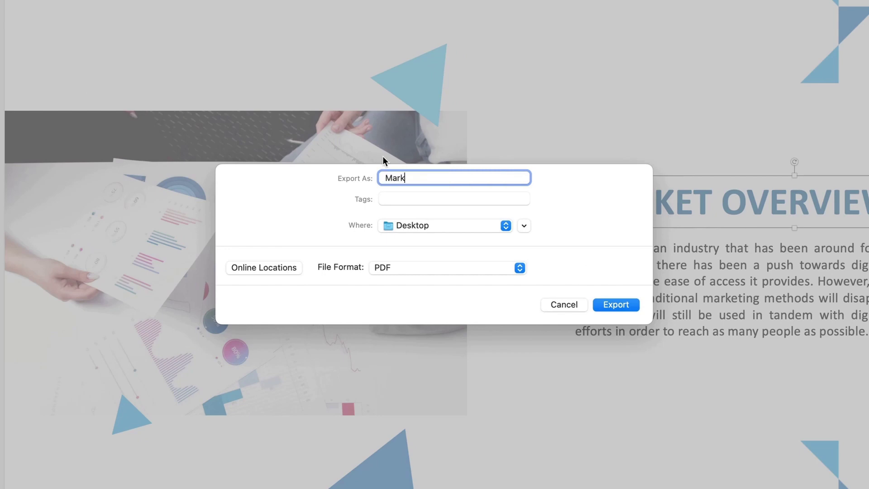
- Tag the exported file Green and check the Desktop save location
click(426, 200)
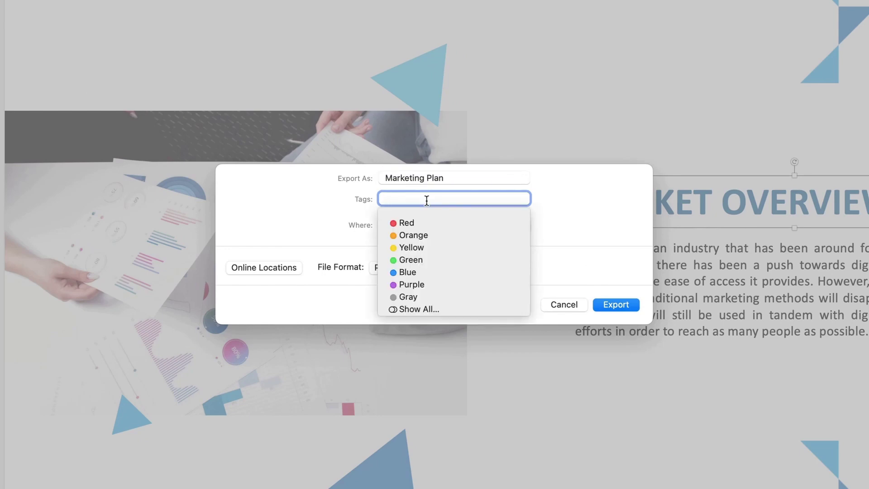
click(408, 260)
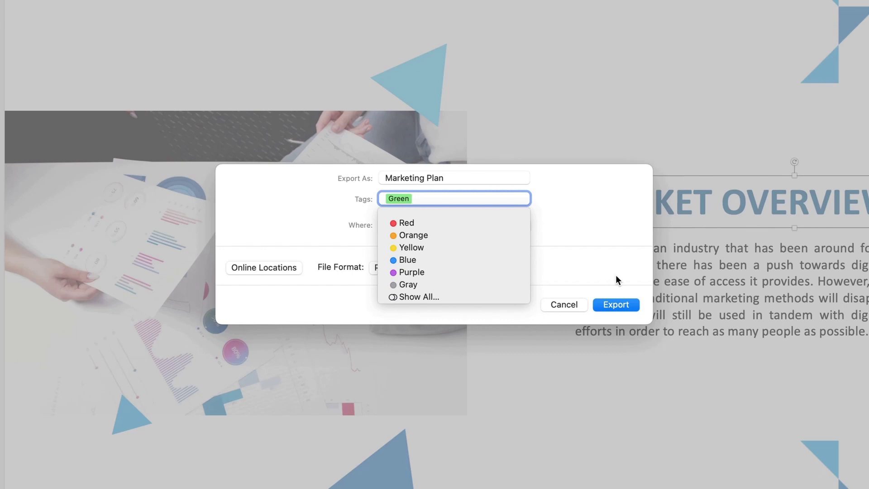
click(596, 246)
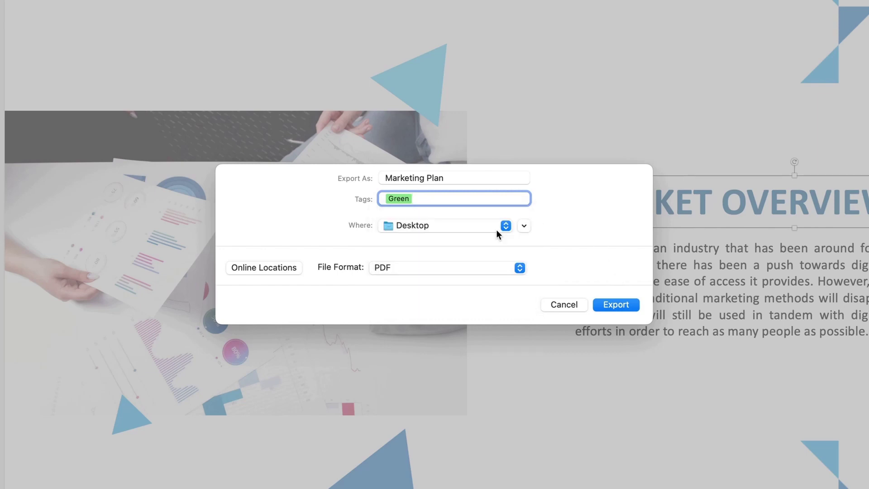
click(525, 227)
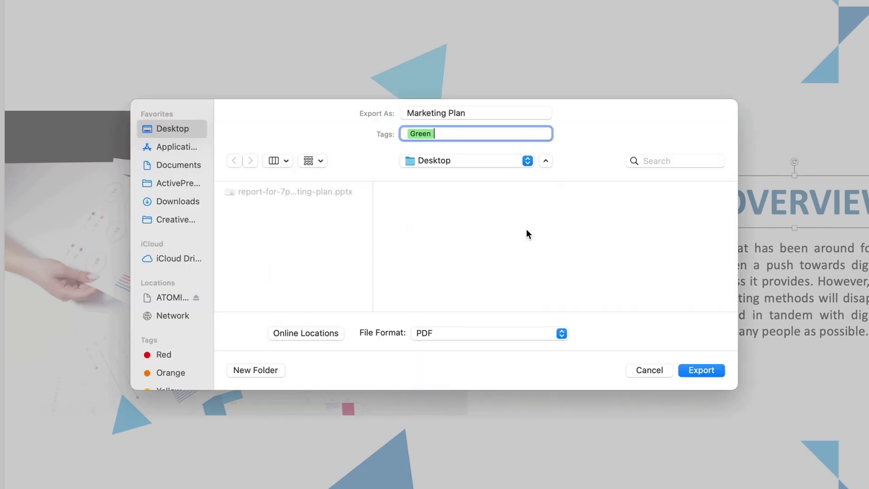
click(548, 165)
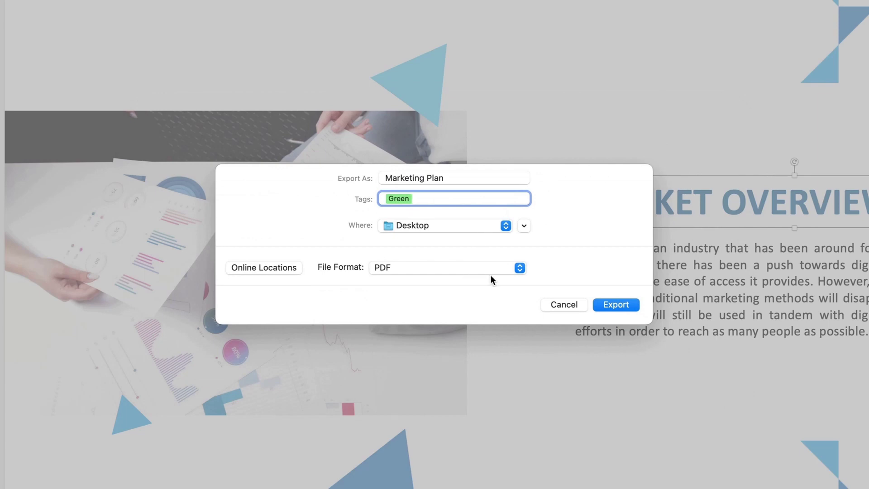
- Export as MP4 at Presentation Quality with 6 seconds per slide
click(504, 270)
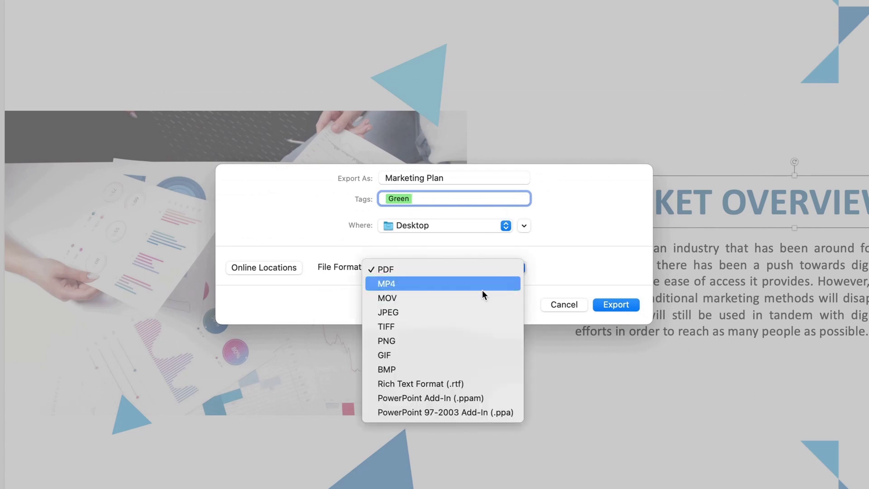
click(482, 287)
click(456, 255)
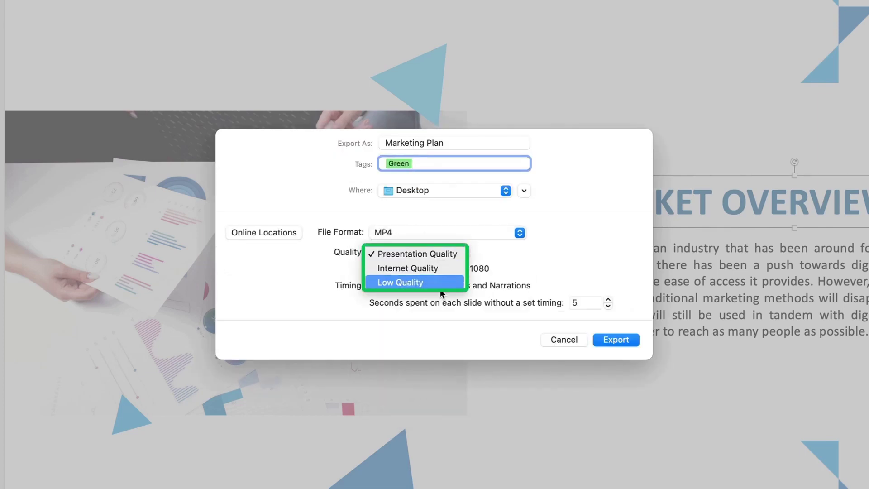
click(446, 260)
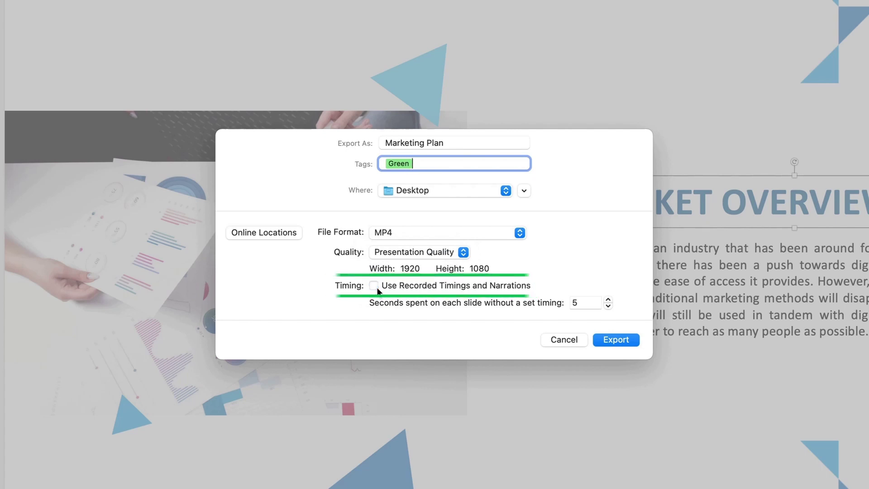
click(594, 308)
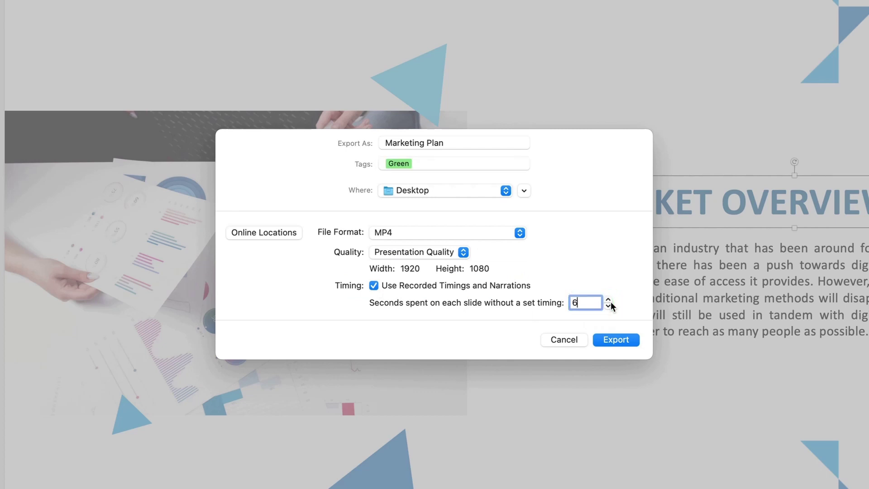
click(624, 343)
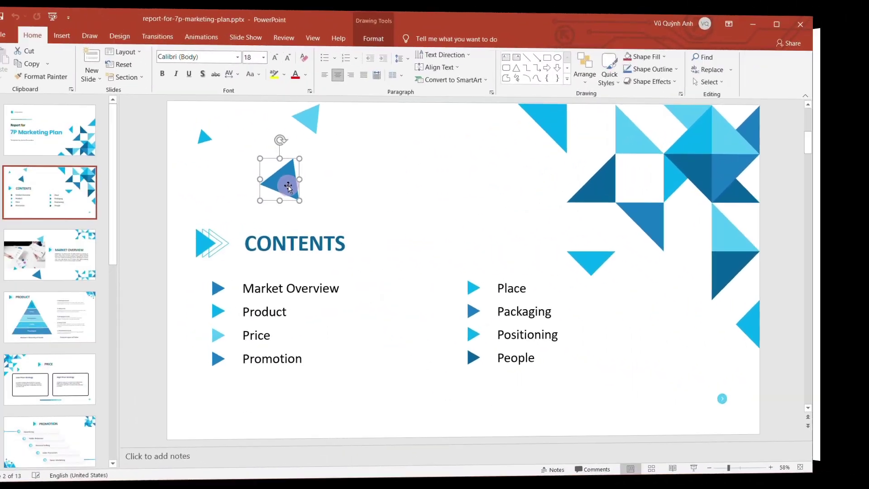
- Nudge the blue triangle on the Contents slide, save, and show the file Home page
drag(283, 181, 300, 176)
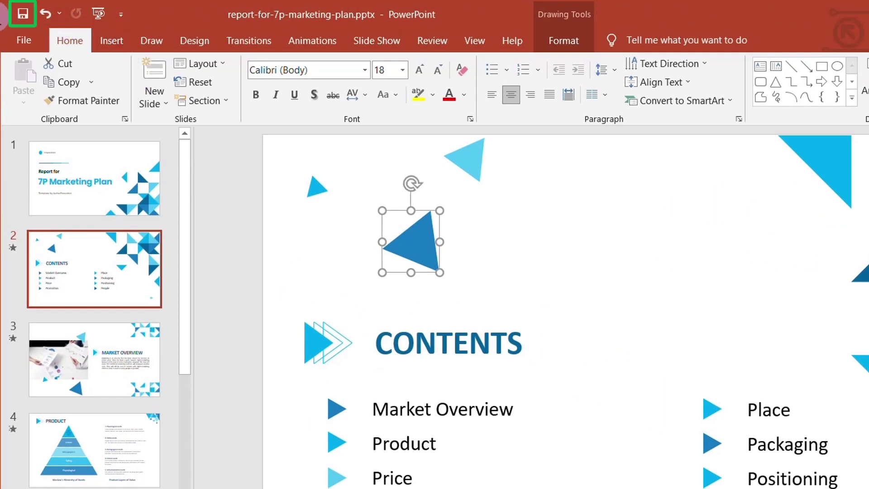
click(24, 15)
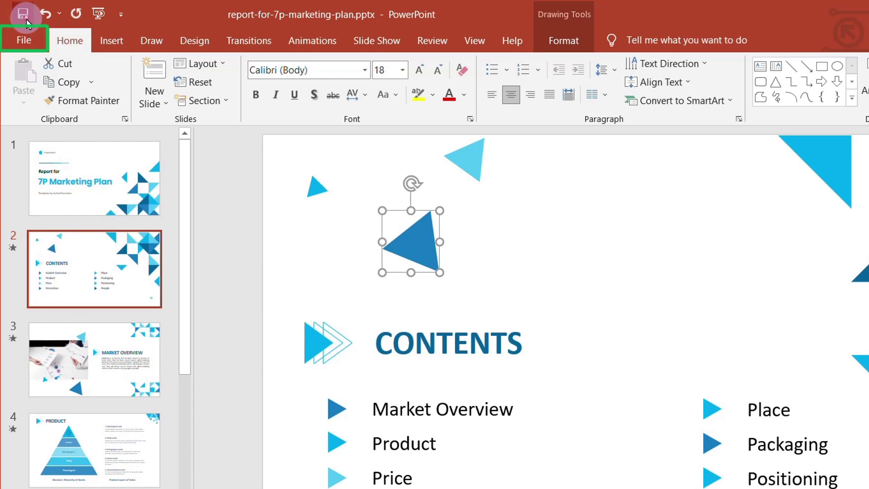
click(29, 42)
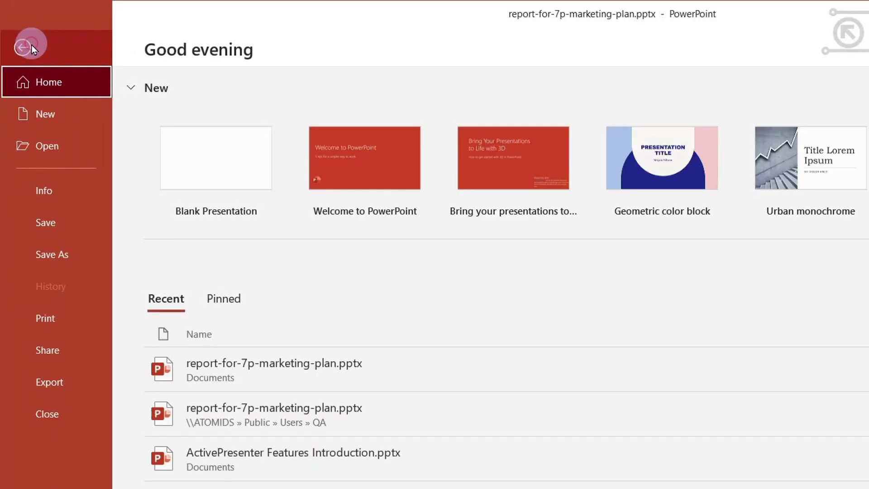
- Create a Full HD (1080p) video without recorded timings, spending 6 seconds per slide
click(85, 382)
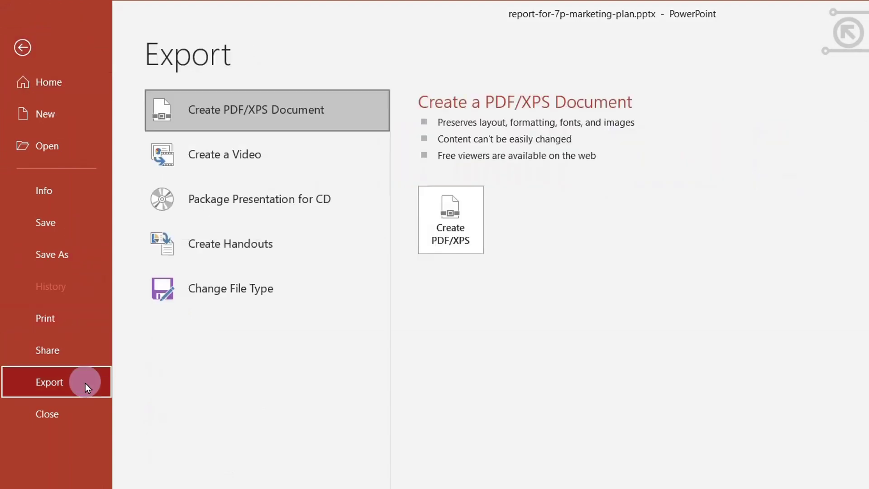
click(294, 159)
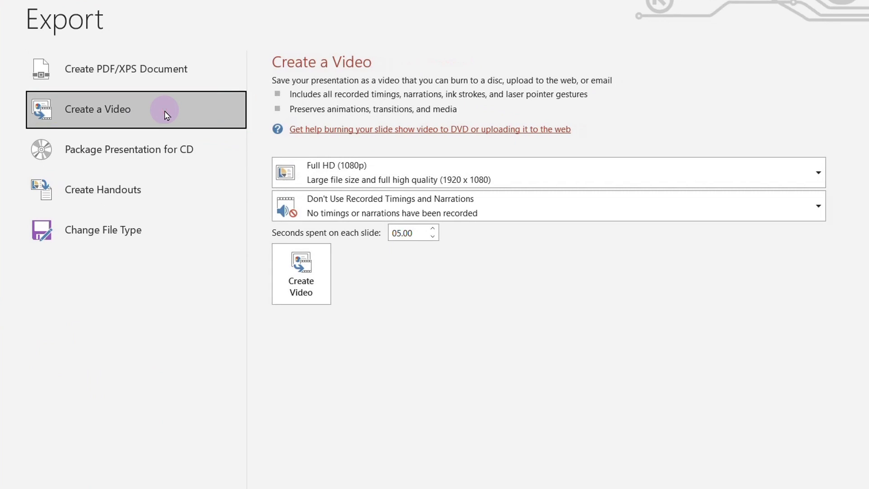
click(468, 177)
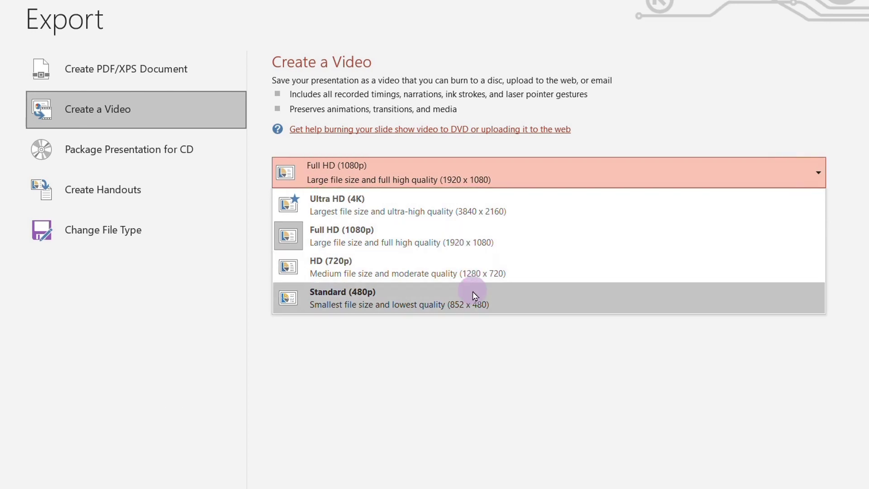
click(448, 238)
click(445, 206)
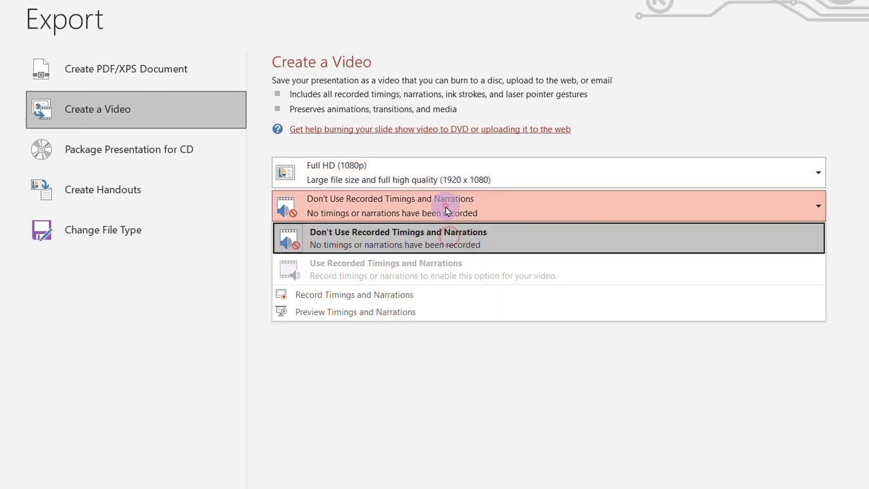
click(446, 238)
click(413, 231)
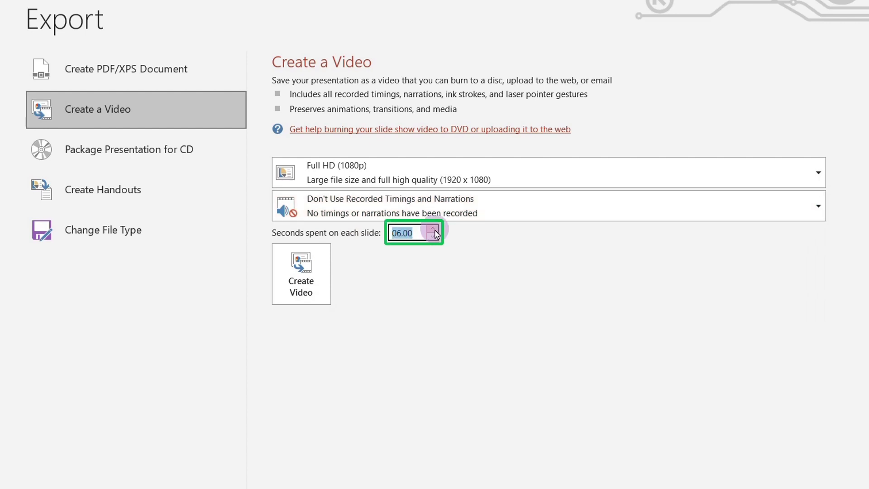
click(462, 263)
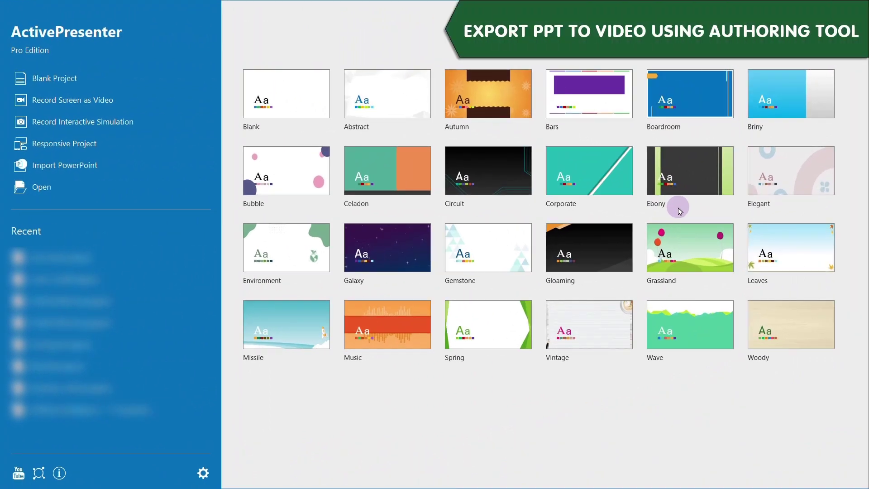
- Import report-for-7p-marketing-plan.pptx from the Documents folder as a new project
click(138, 169)
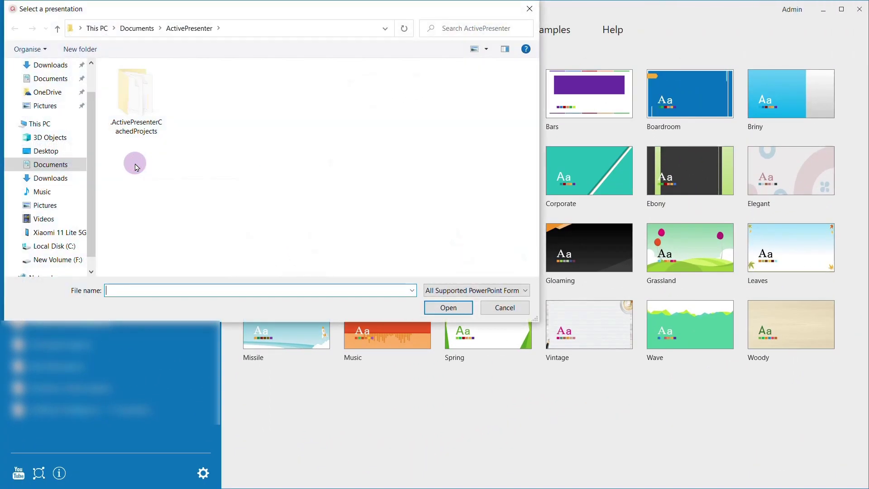
click(140, 29)
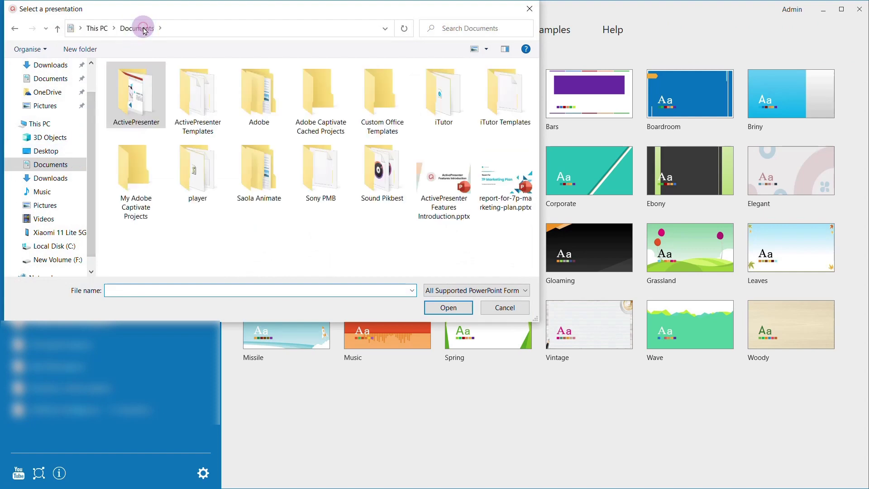
double_click(502, 199)
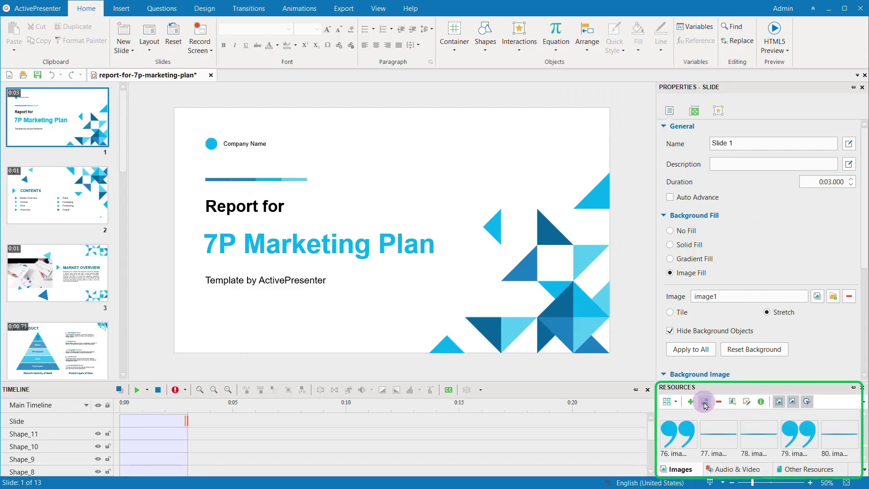
- Check the project's audio, video and image resources, then flip through slides 2, 3 and 4
click(730, 471)
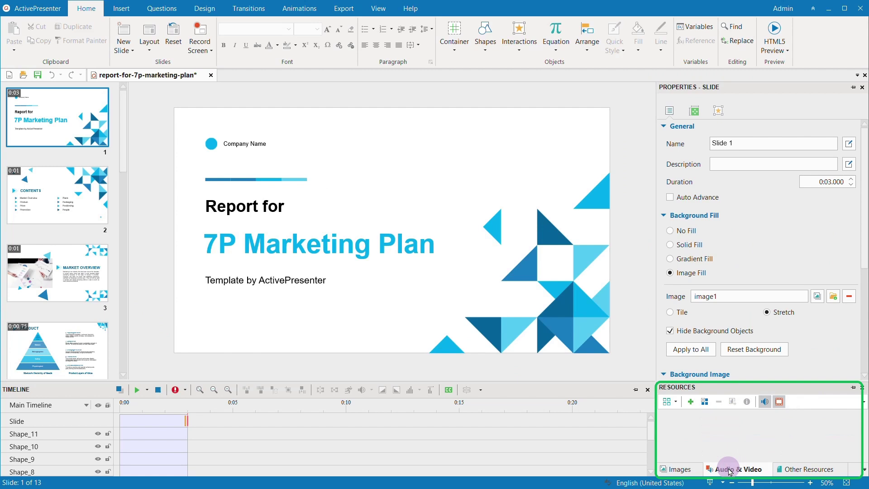
click(812, 470)
click(684, 472)
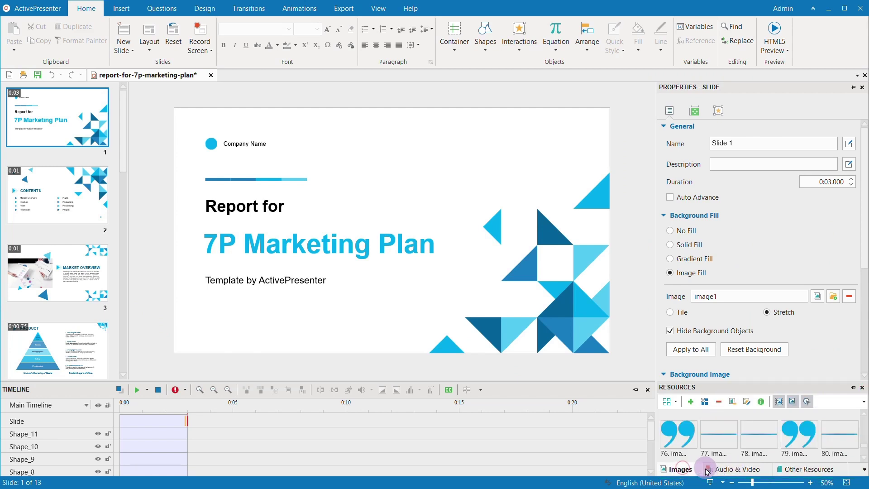
click(75, 189)
click(90, 290)
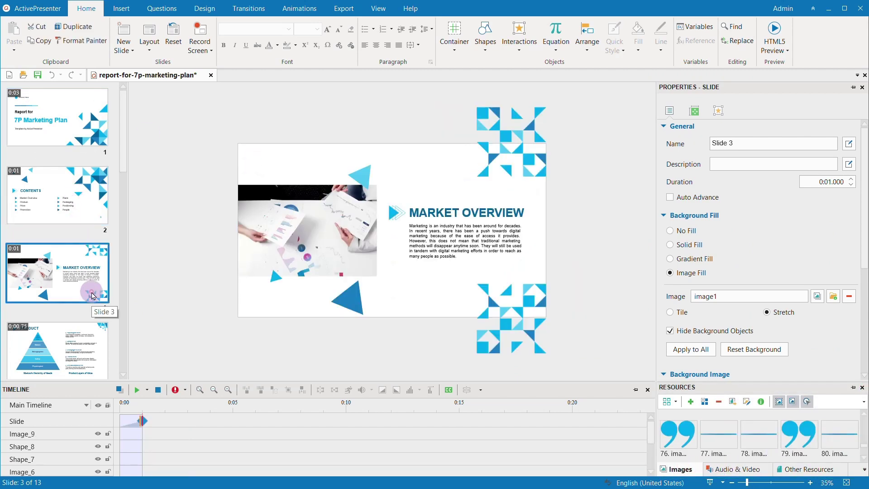
click(98, 336)
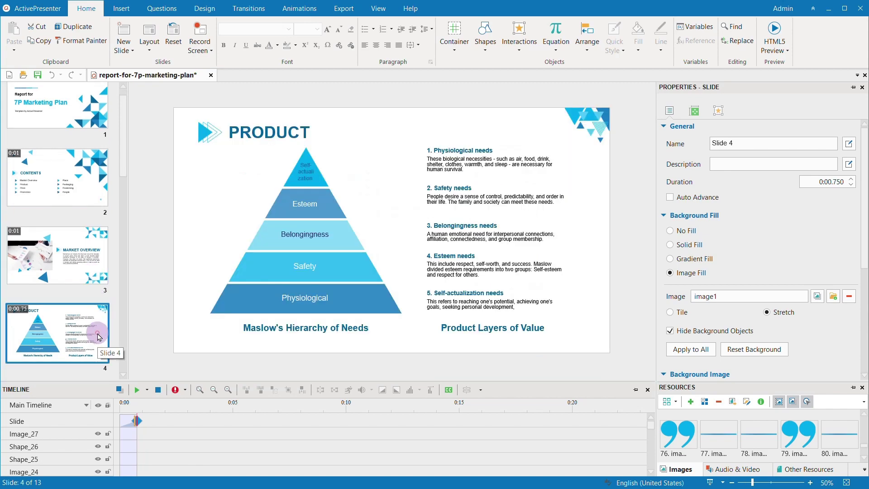
- On the title slide, select the title, the word Plan, the triangle image and Company Name items
click(58, 98)
click(380, 246)
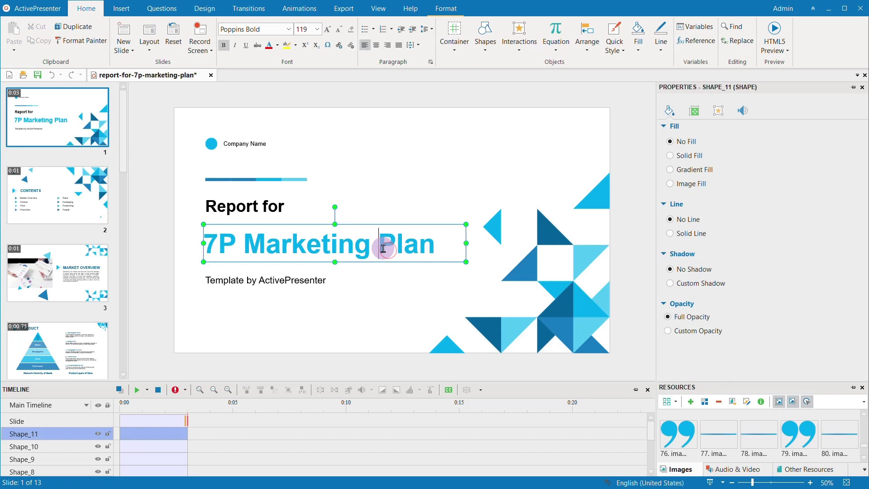
double_click(425, 248)
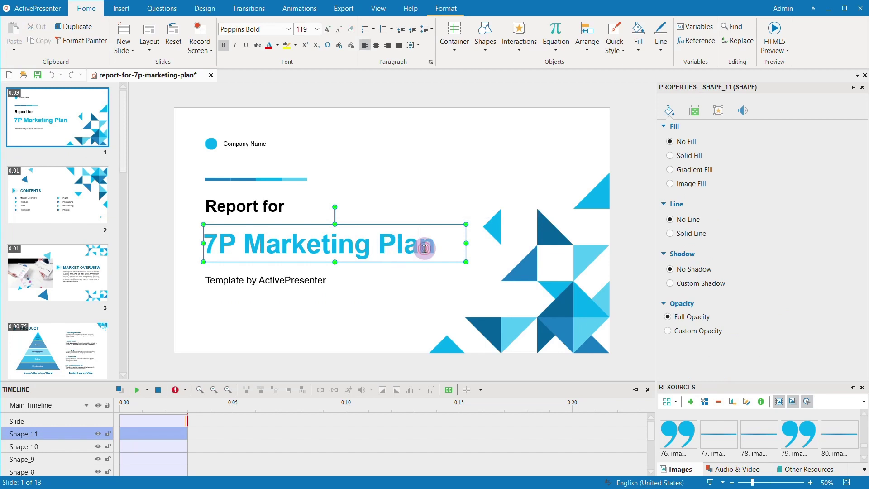
click(515, 330)
mouse_move(515, 330)
mouse_down()
mouse_move(523, 305)
mouse_move(494, 332)
mouse_move(515, 329)
mouse_up()
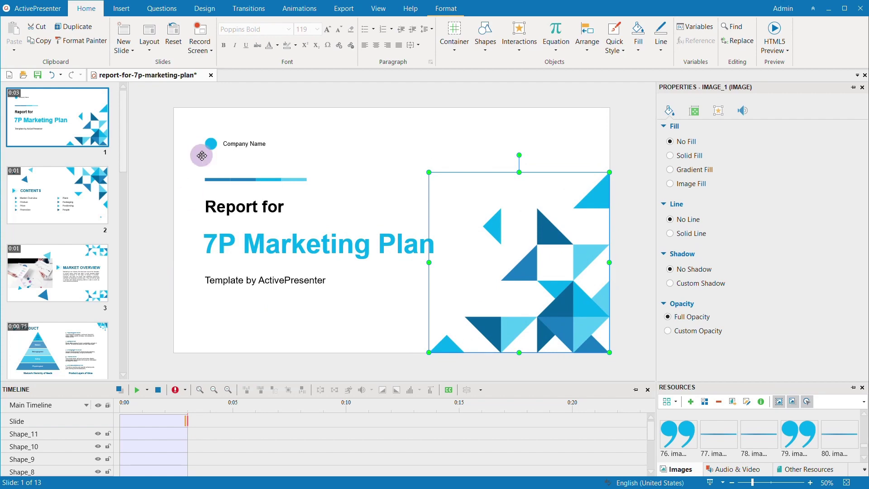
click(211, 144)
click(248, 143)
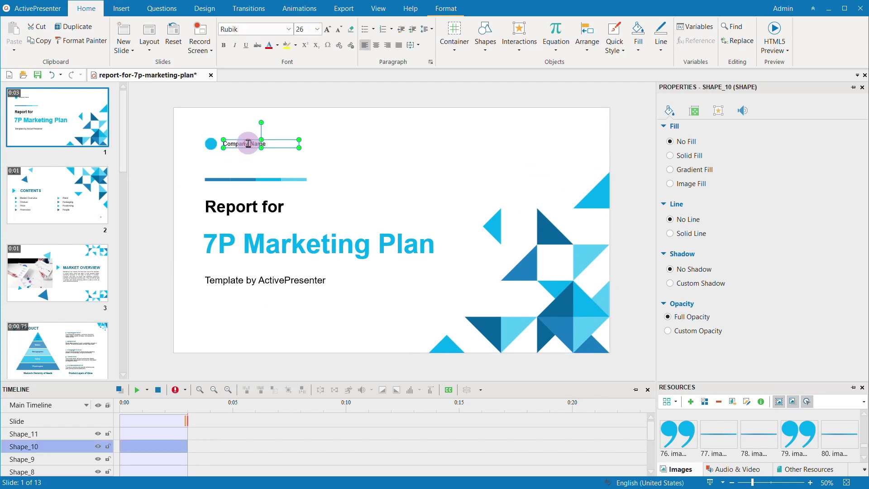
- Inspect the Market Overview photo and Product pyramid and text, ending on the Contents slide
click(93, 213)
click(97, 304)
click(299, 262)
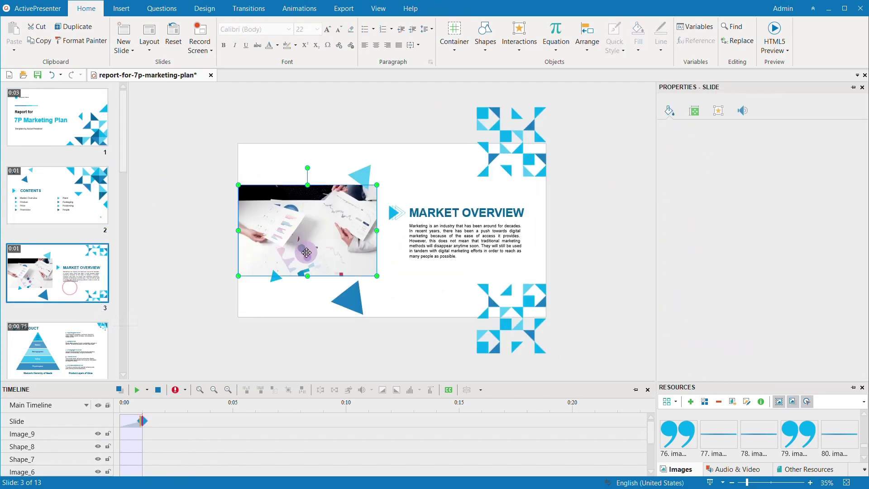
click(54, 353)
click(316, 302)
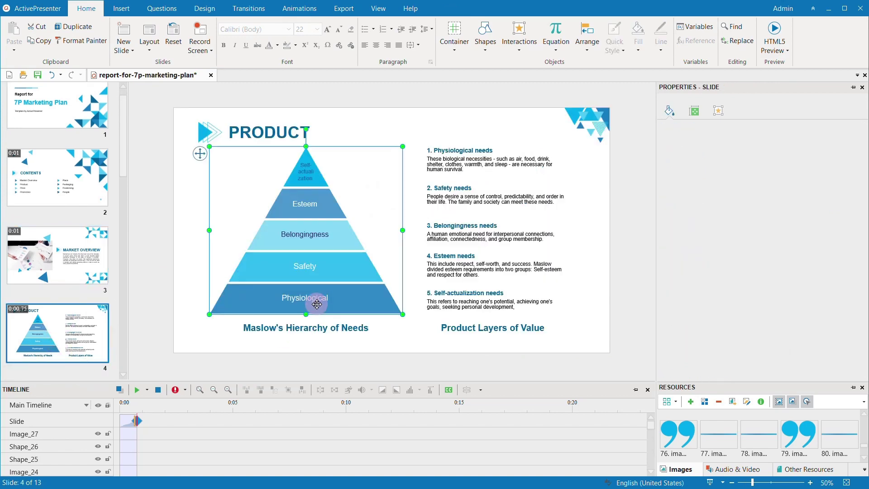
click(476, 327)
scroll(126, 242, down, 5)
drag(125, 266, 110, 154)
click(100, 199)
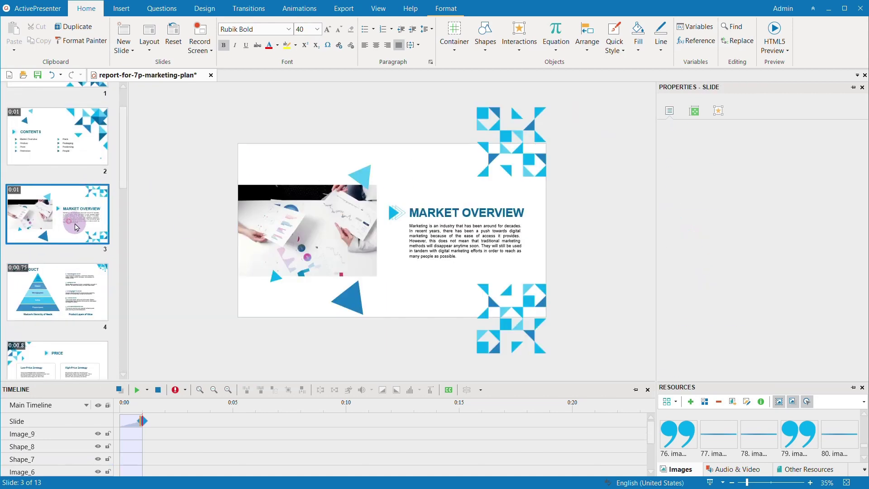
click(100, 160)
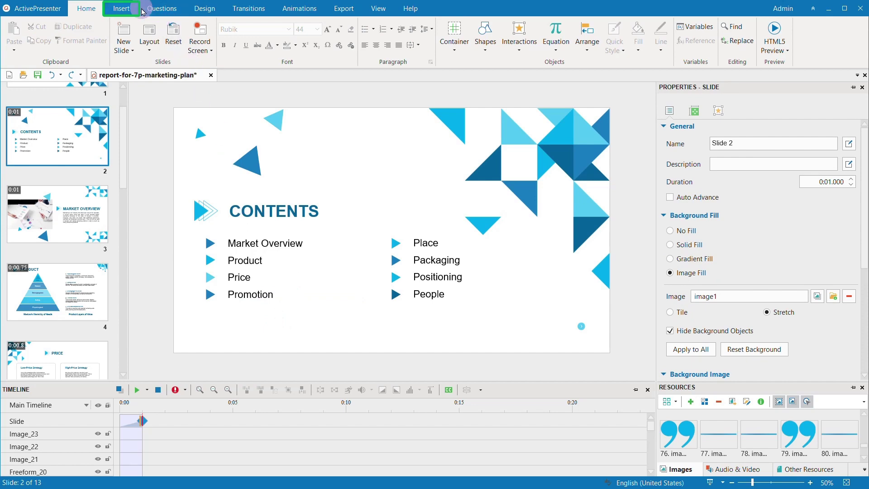
- Preview the theme colours, theme fonts and full theme gallery without changing them
click(126, 8)
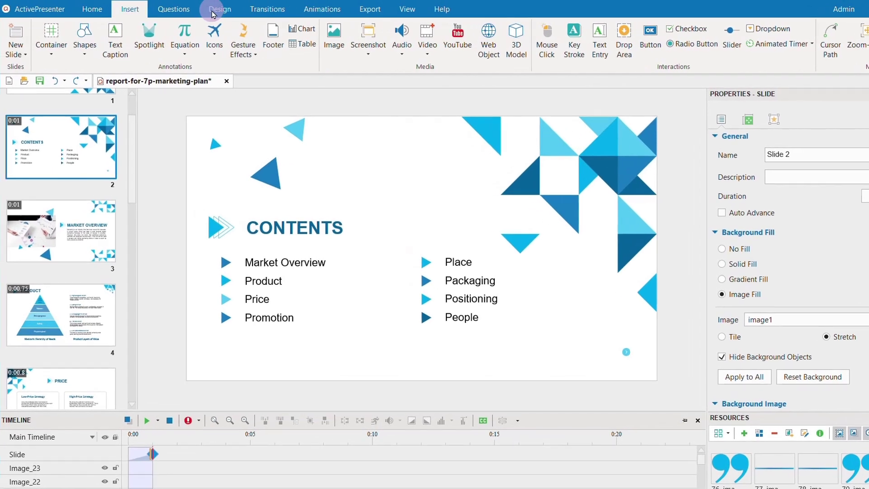
click(212, 13)
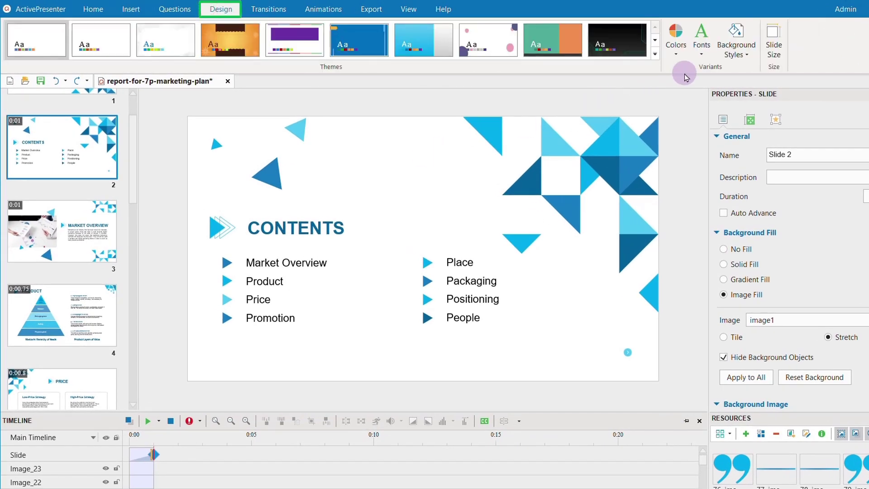
click(683, 56)
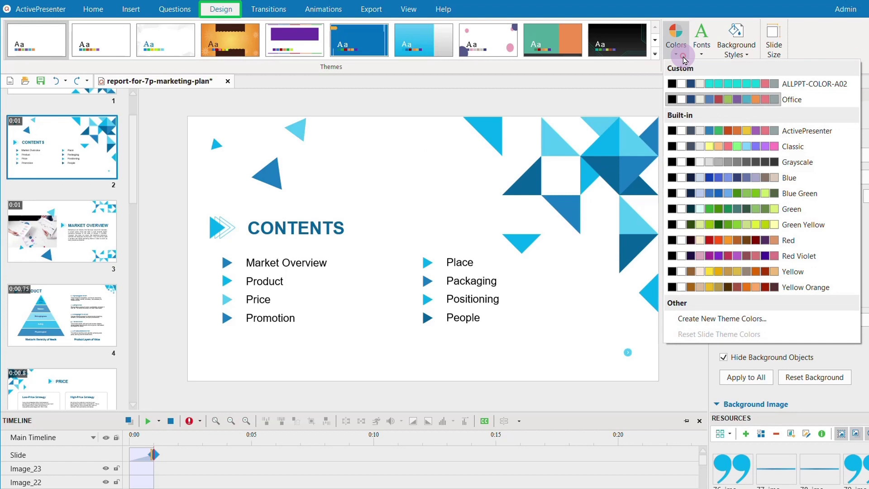
click(682, 56)
click(702, 55)
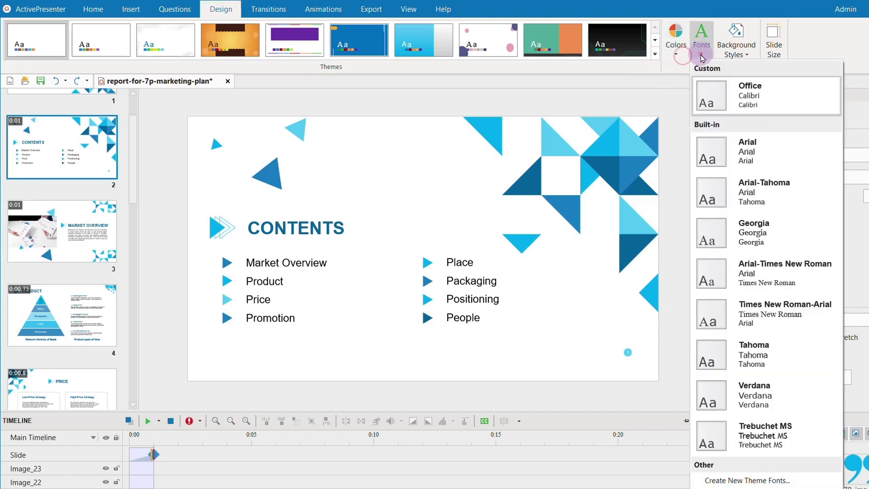
click(701, 57)
click(655, 55)
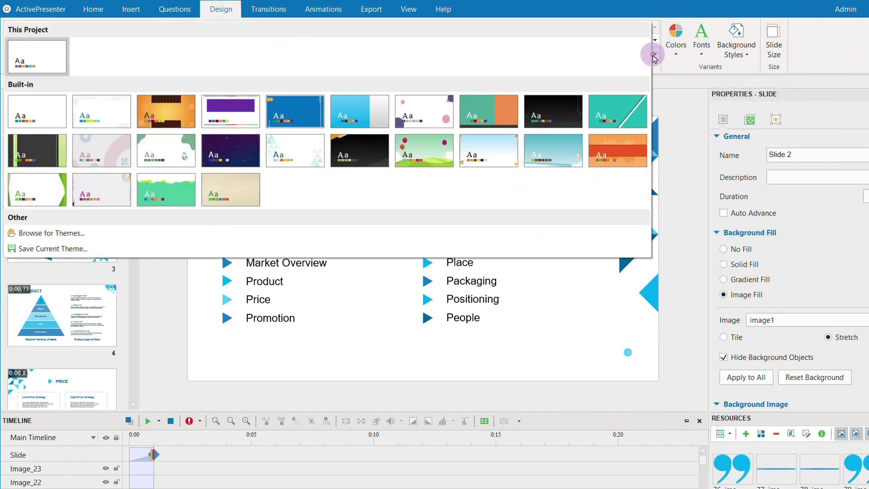
click(654, 55)
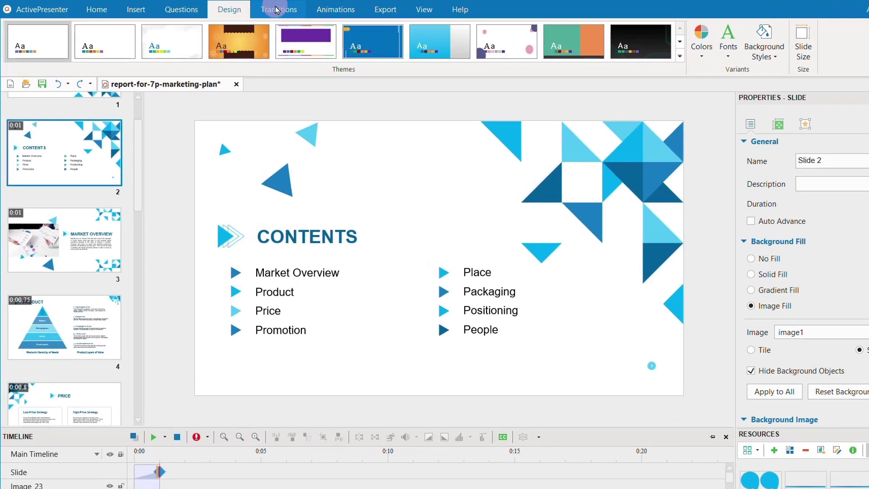
- Look through the full slide transition gallery without applying one
click(269, 9)
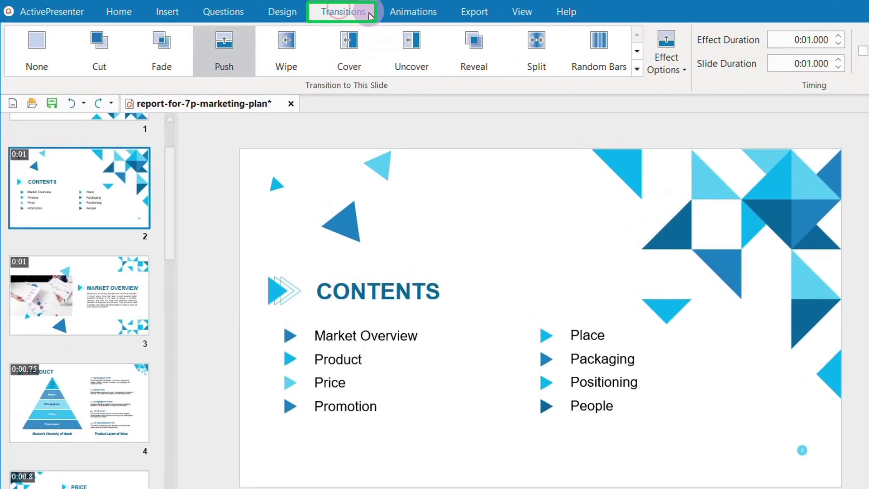
click(640, 71)
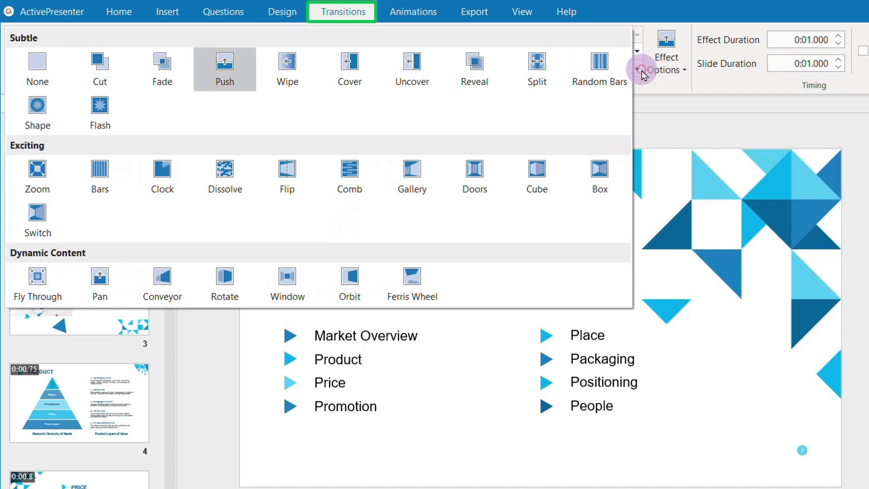
click(642, 72)
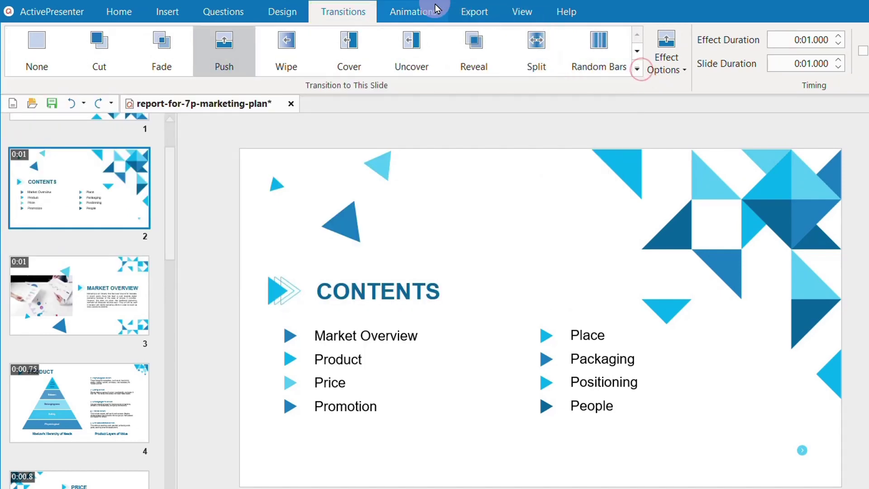
- Select the CONTENTS heading and browse its entrance, exit, emphasis and motion path effects
click(419, 10)
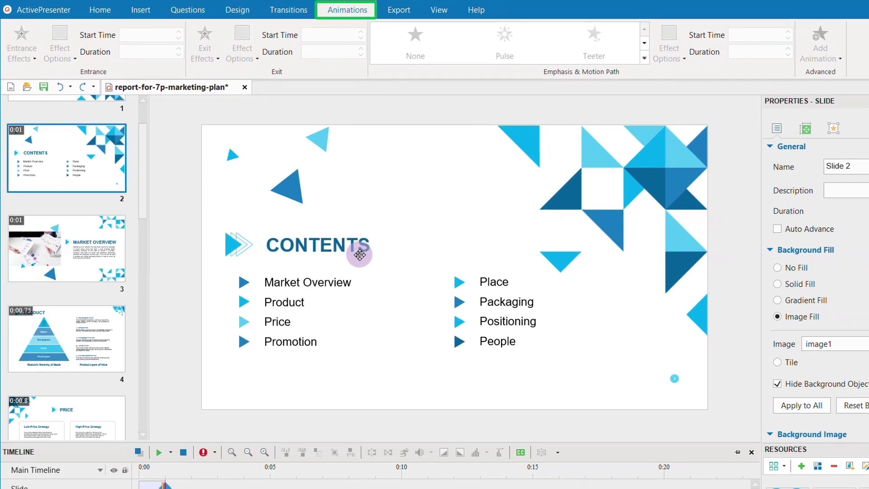
click(363, 279)
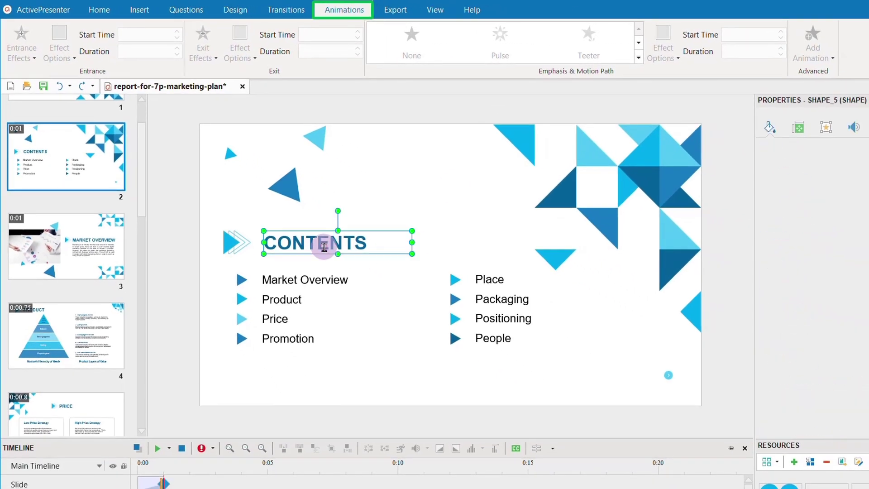
click(29, 60)
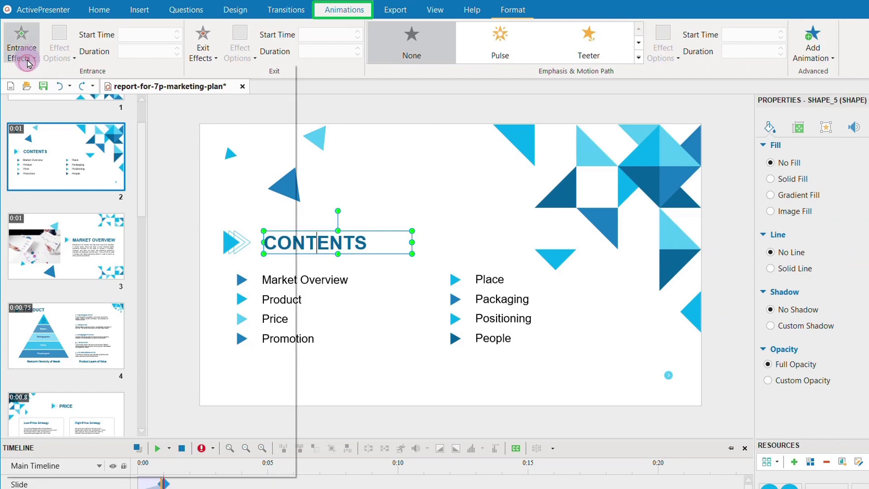
click(205, 62)
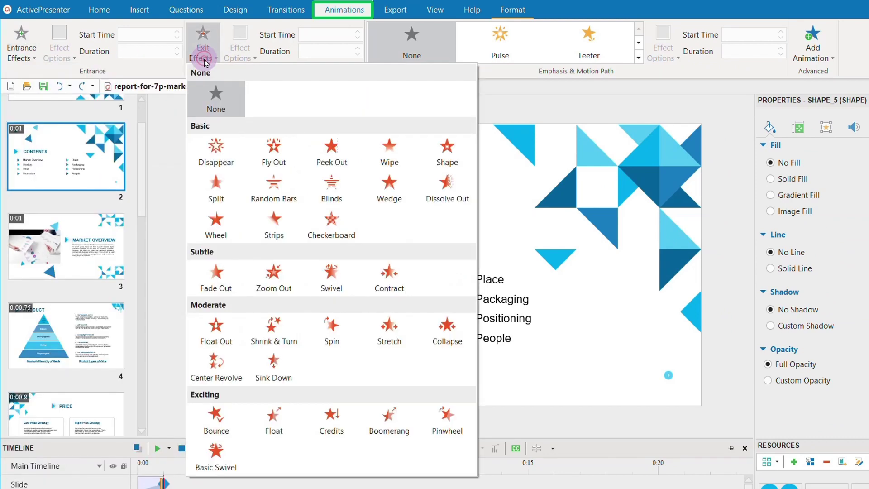
click(205, 62)
click(638, 58)
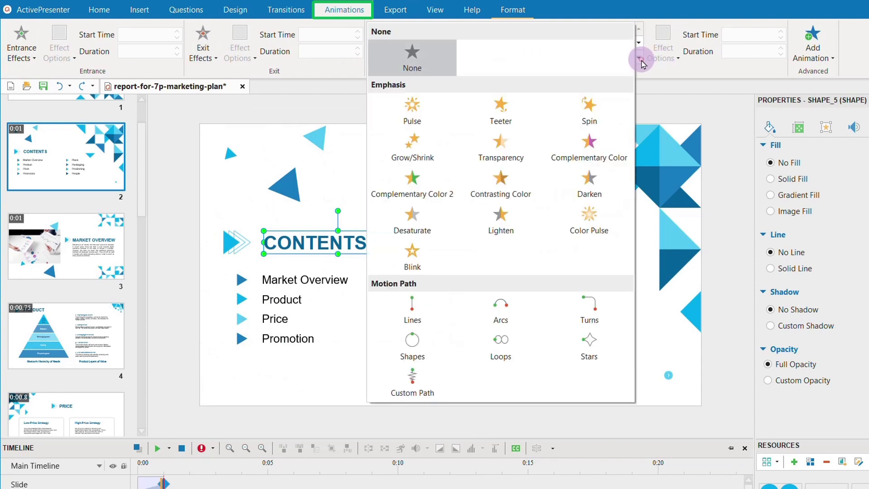
click(640, 60)
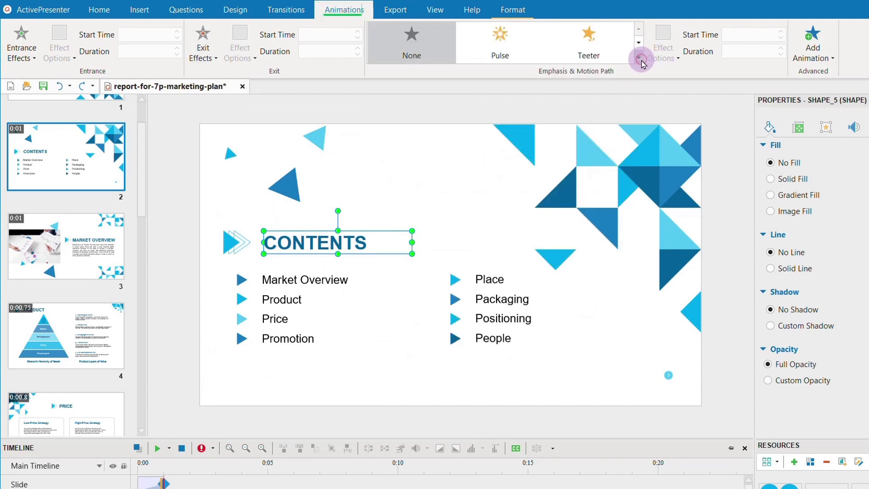
- Open Export To Video and keep MP4 (H.264, AAC) as the output format
click(403, 10)
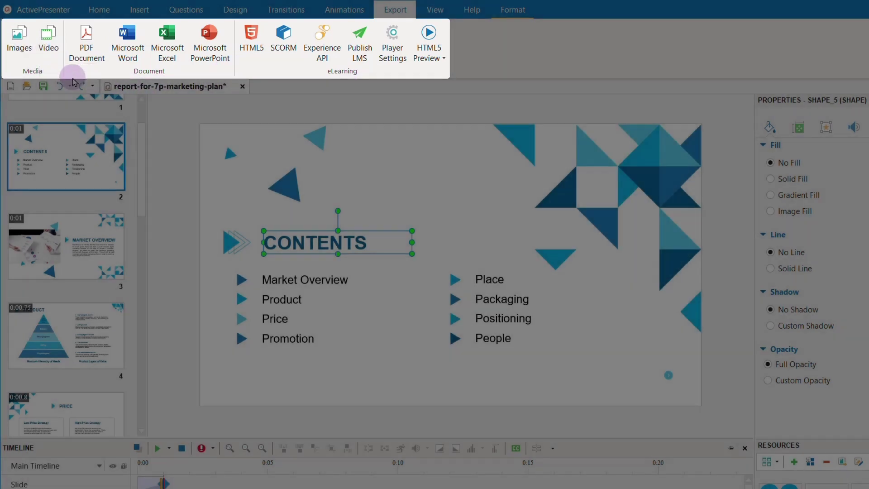
click(49, 54)
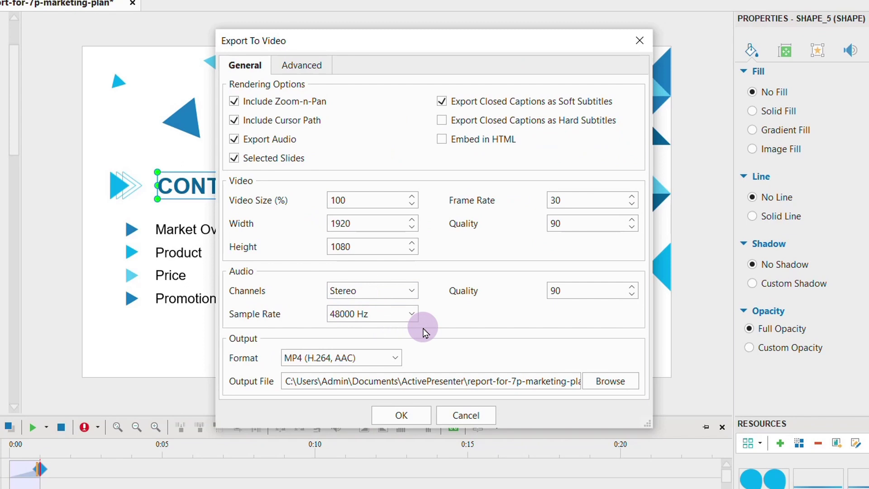
click(396, 360)
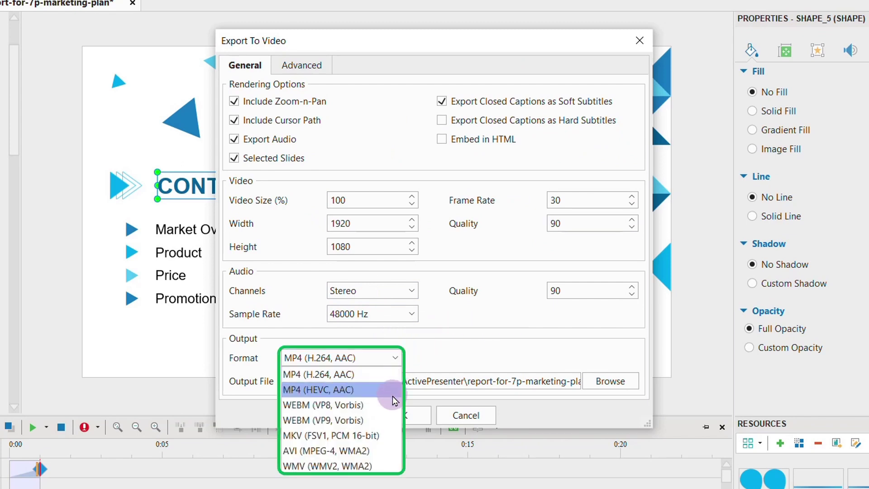
click(496, 367)
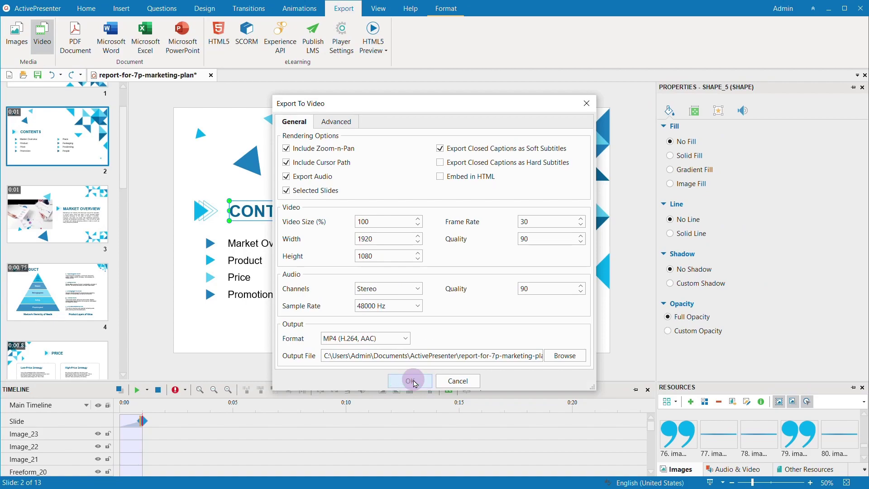
- Confirm the video export, then launch Record Screen as Video from the Home tab
click(411, 382)
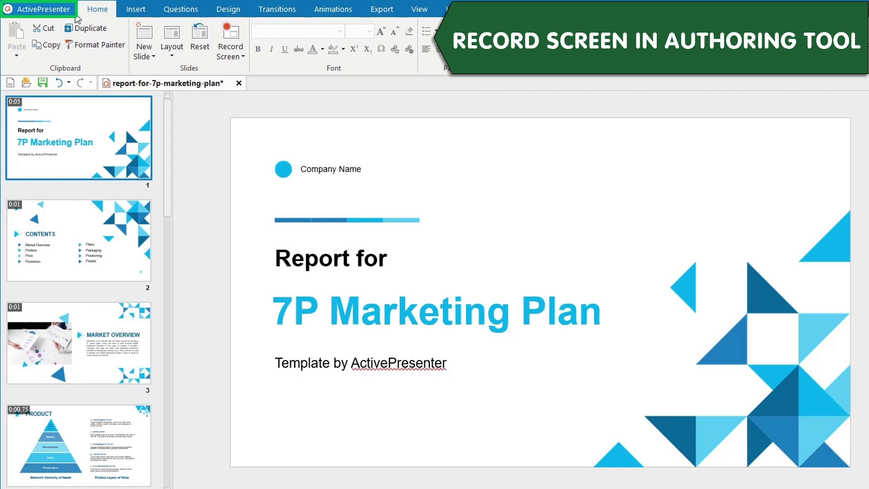
click(66, 10)
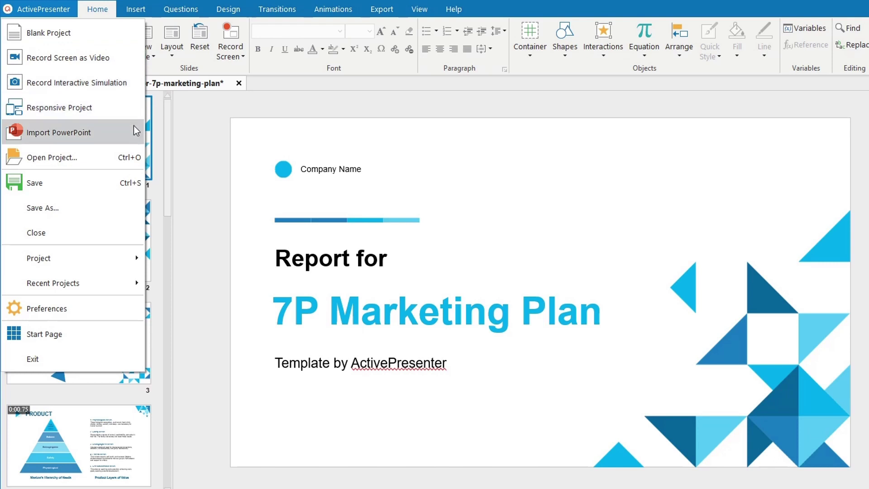
click(195, 132)
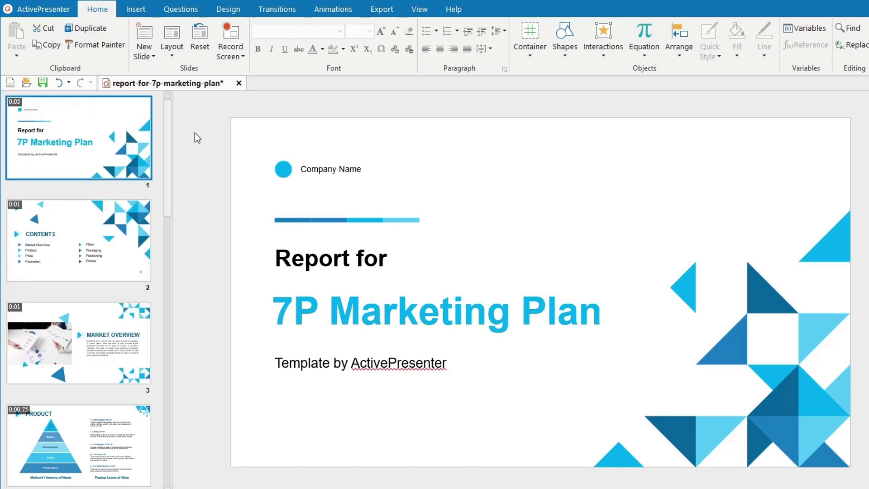
click(233, 57)
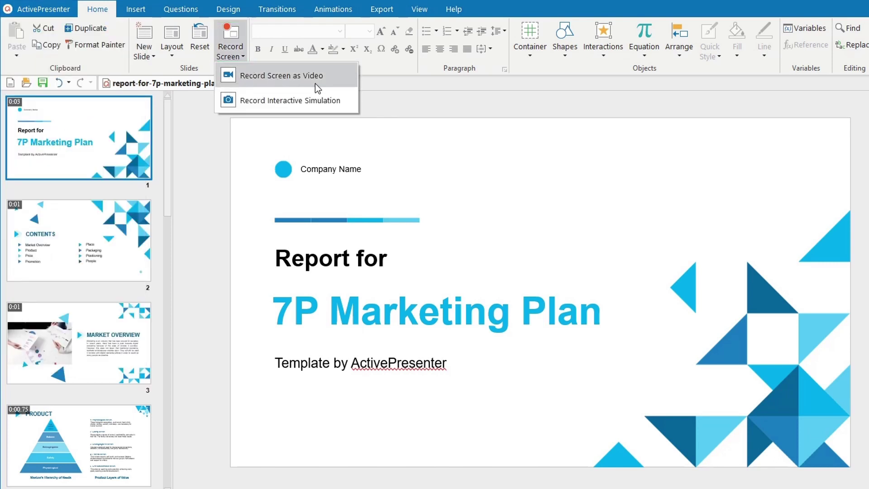
click(337, 74)
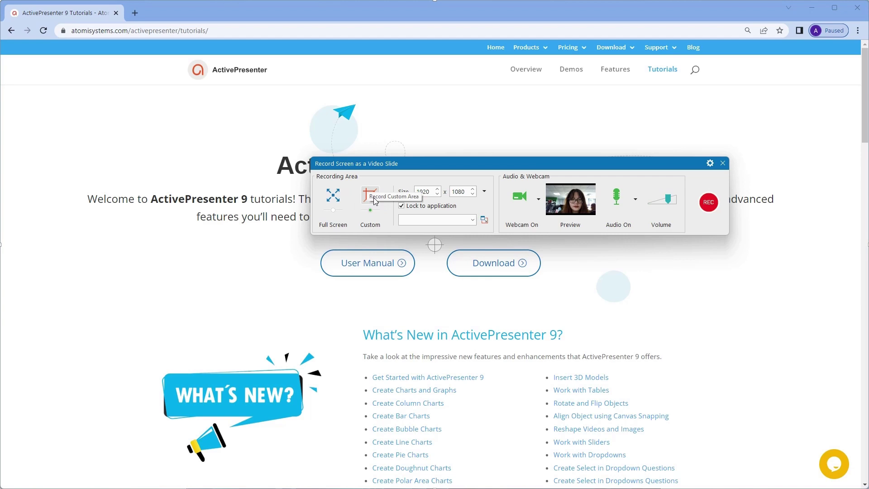
- Set the recording area to Full Screen and the webcam output size to 640 x 480
click(484, 191)
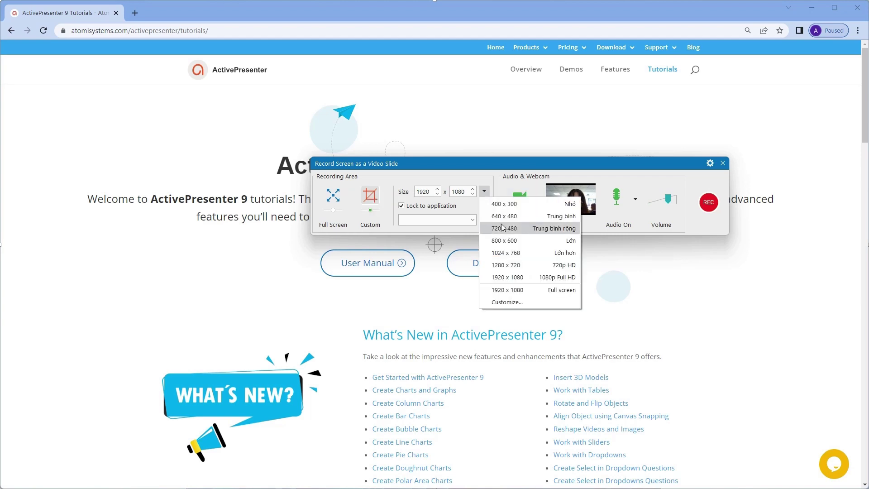
click(518, 265)
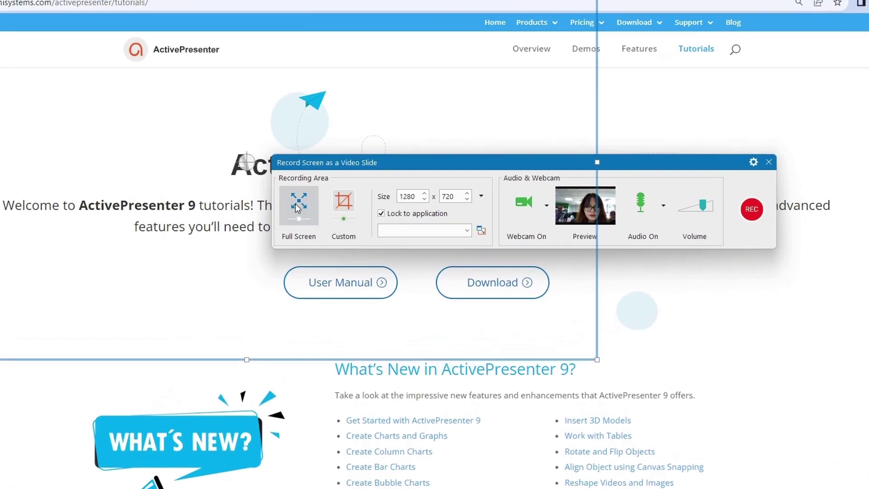
click(295, 203)
click(529, 206)
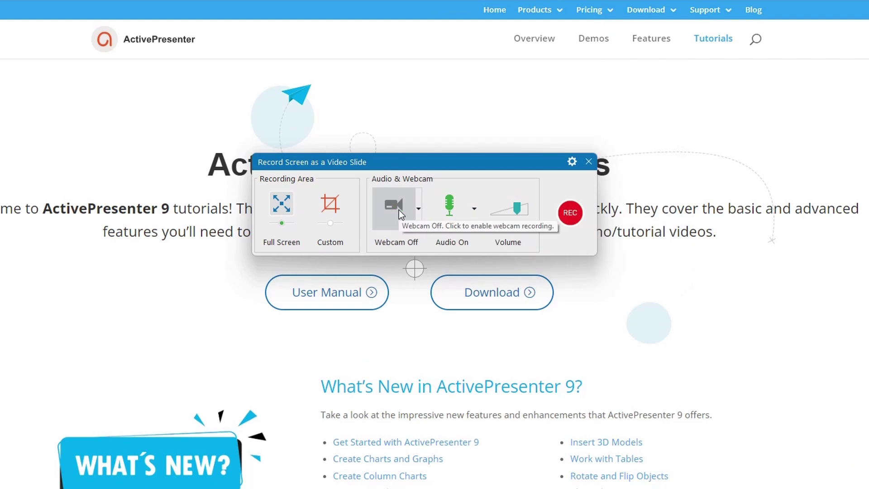
click(398, 210)
click(420, 214)
click(466, 254)
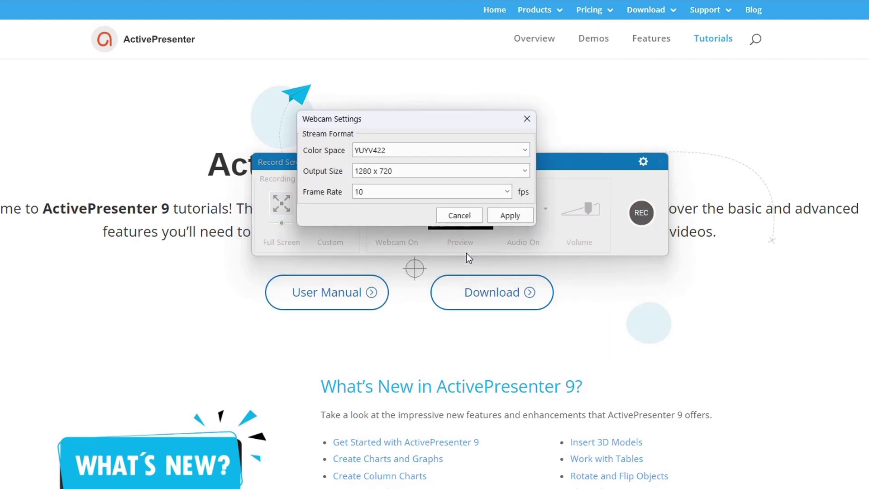
click(488, 171)
click(481, 185)
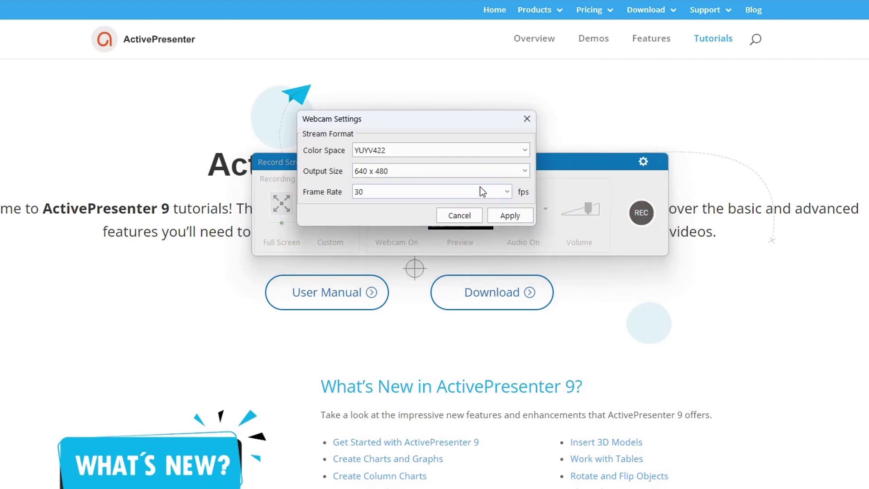
click(507, 217)
- Switch the audio input from the microphone to the Headset
click(546, 209)
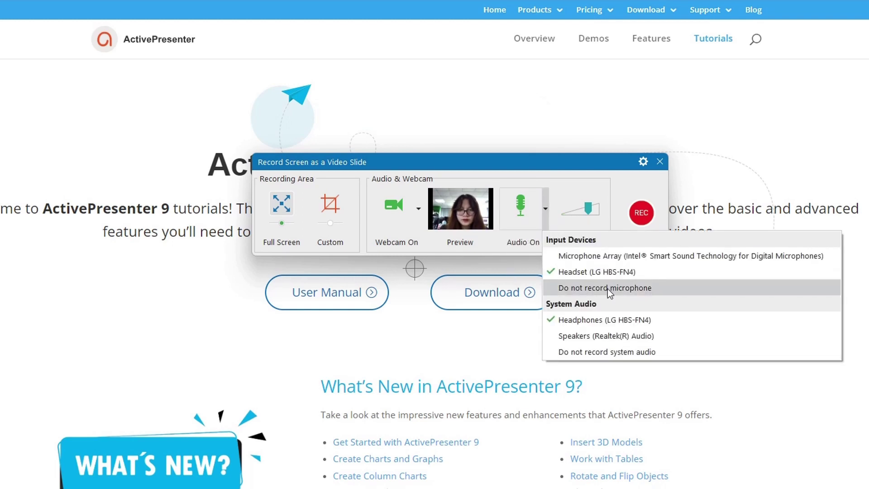
click(607, 289)
click(546, 208)
click(581, 272)
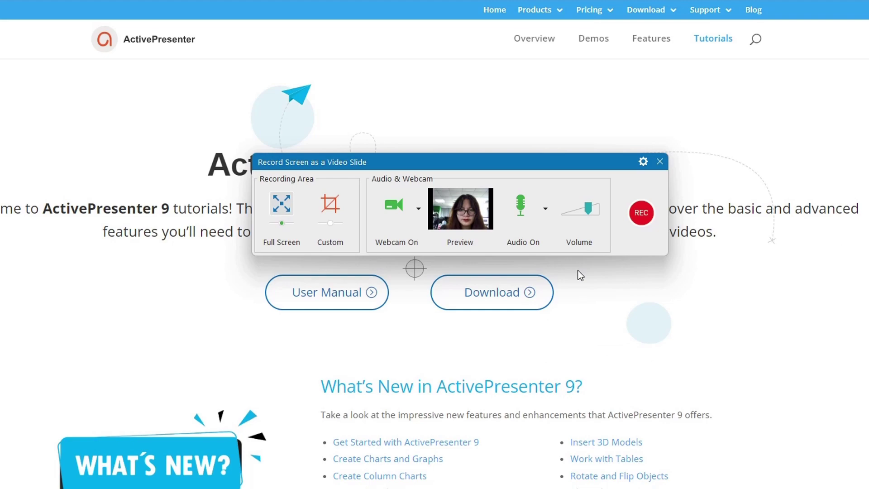
- Record browsing the tutorials site and the eLearning courses article, stopping with Ctrl+End
click(638, 215)
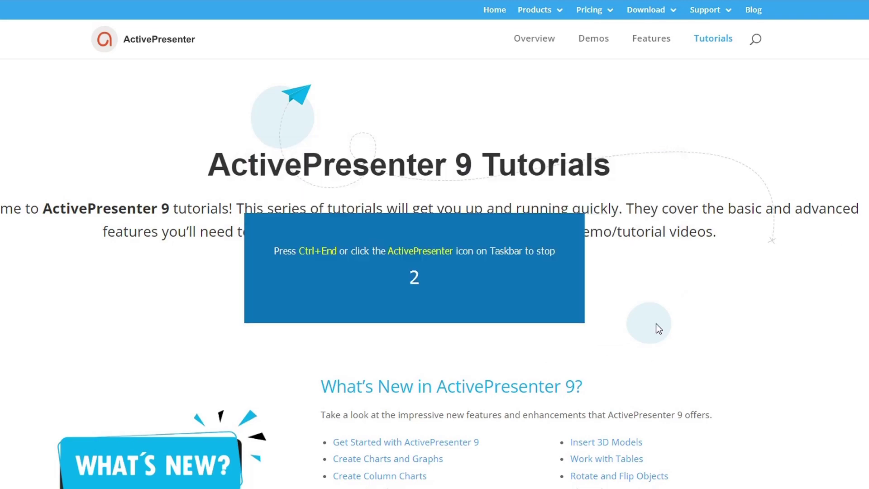
scroll(646, 316, down, 12)
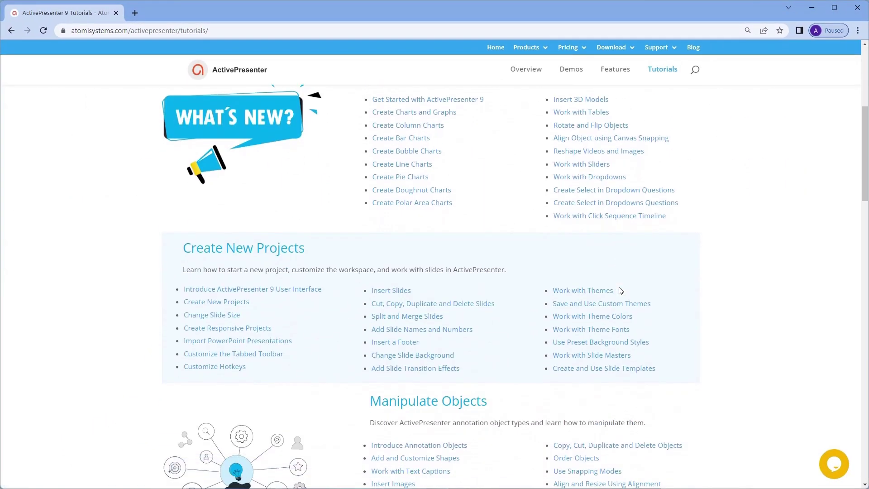
scroll(620, 290, down, 3)
click(270, 222)
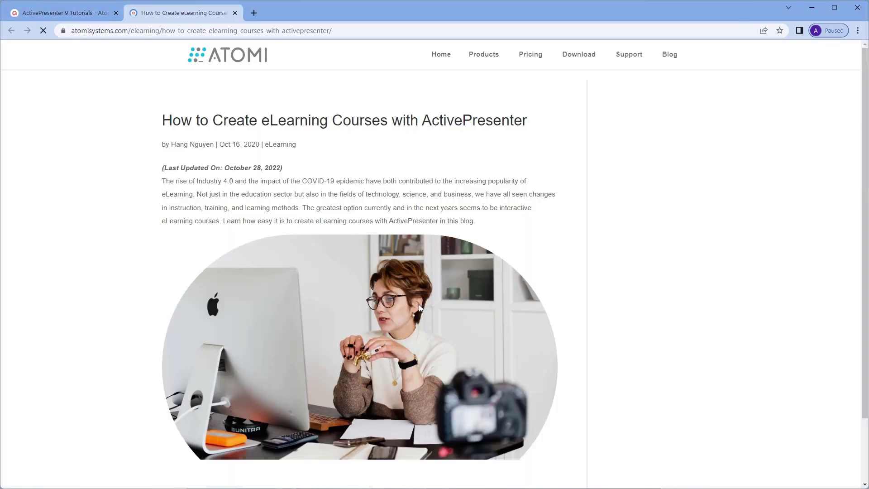
scroll(419, 304, down, 15)
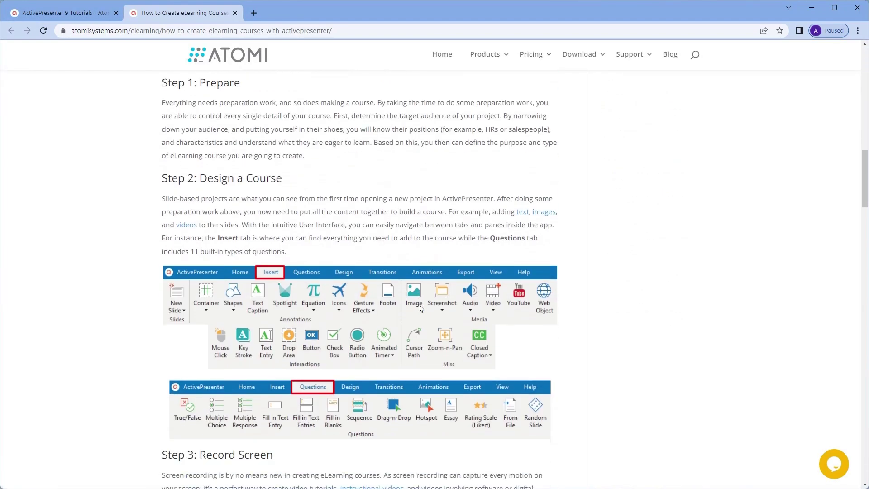
key(ctrl+Tab)
key(ctrl+End)
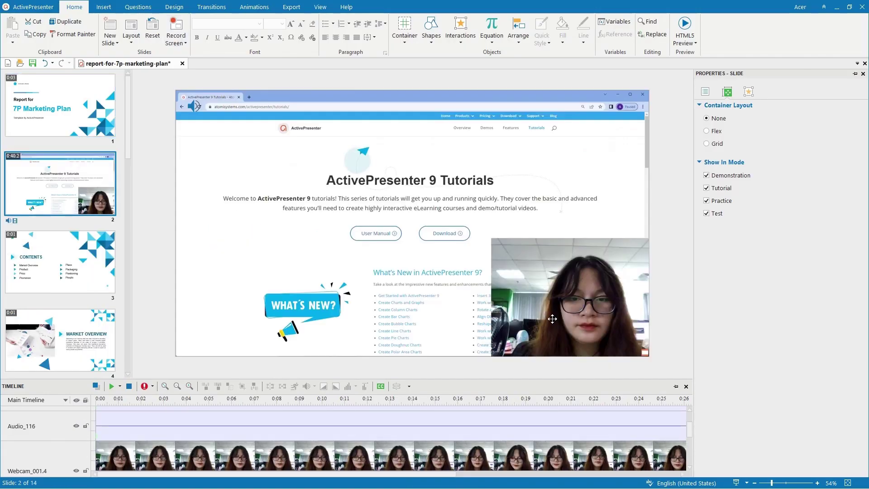
- Select the webcam clip and enlarge it to 705×528
click(555, 321)
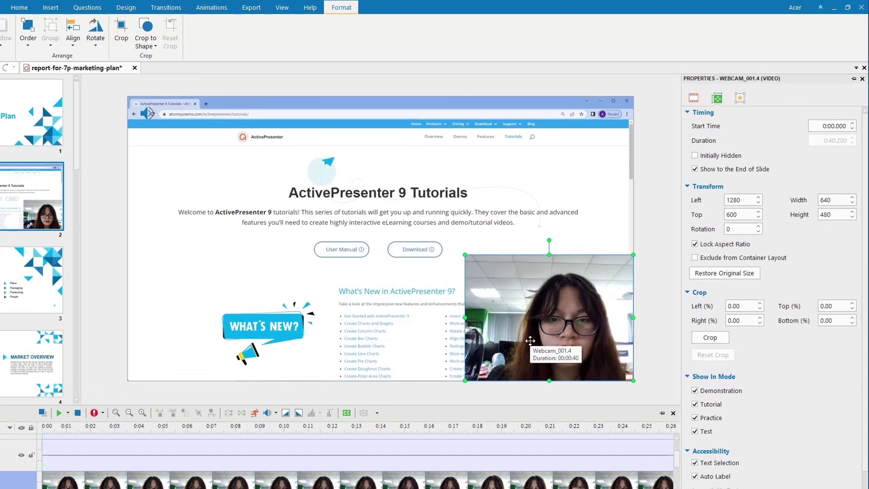
click(174, 292)
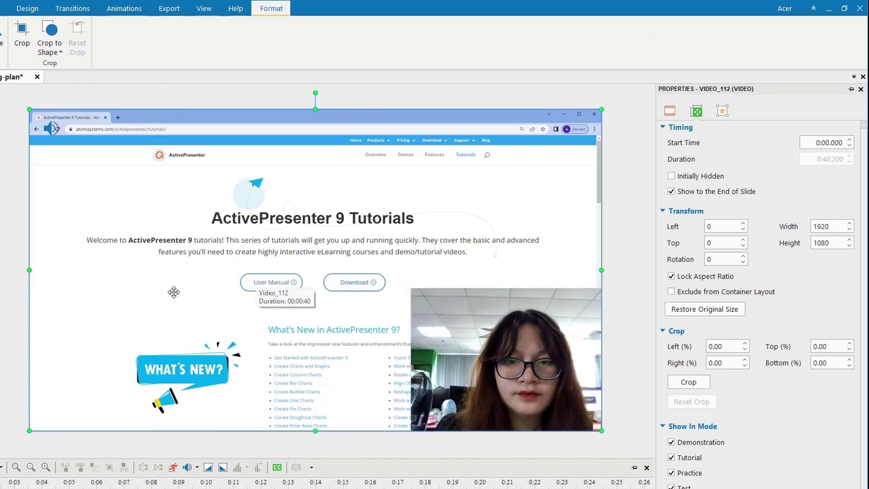
click(461, 334)
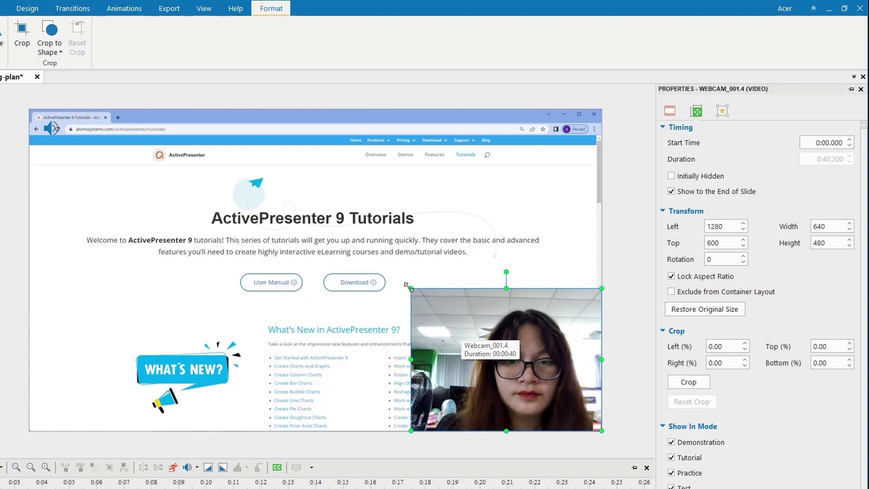
drag(408, 286, 392, 307)
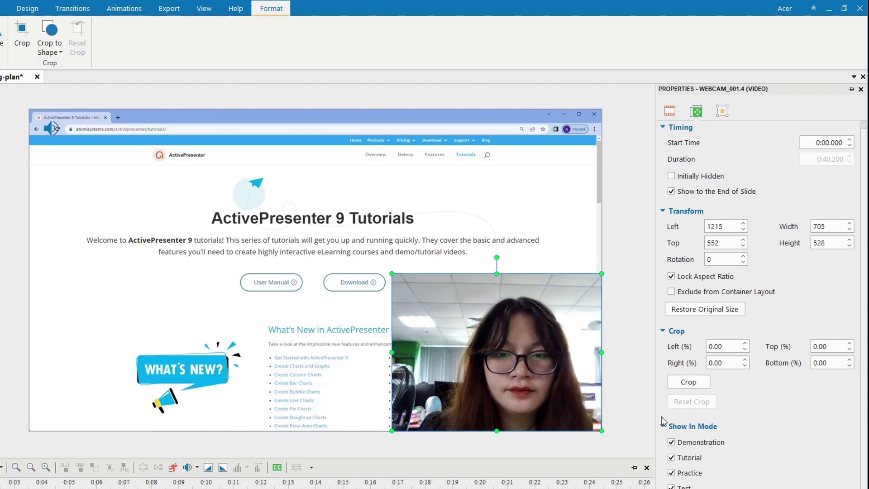
- Crop the webcam clip to a rounded rectangle, trimming its left and right sides
click(690, 384)
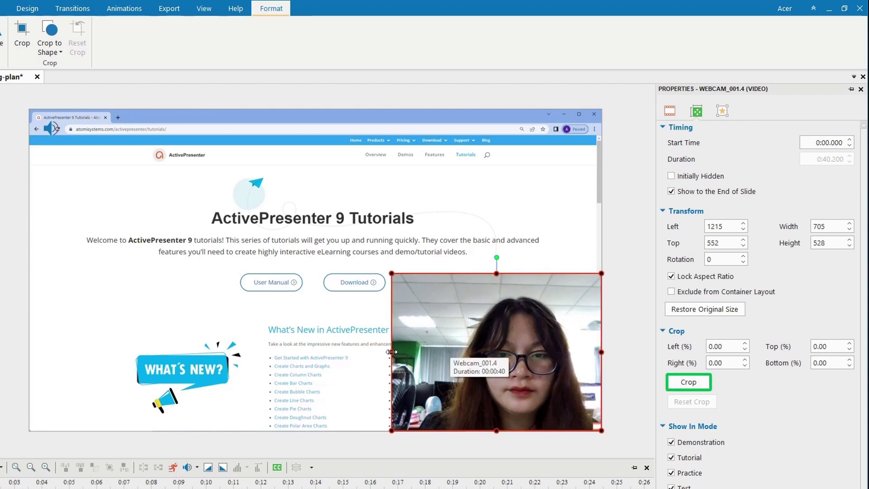
drag(392, 352, 429, 350)
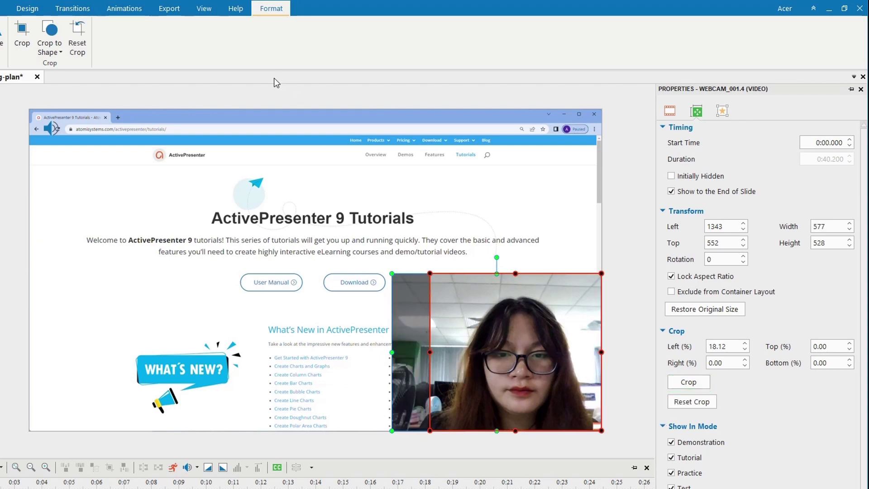
click(62, 51)
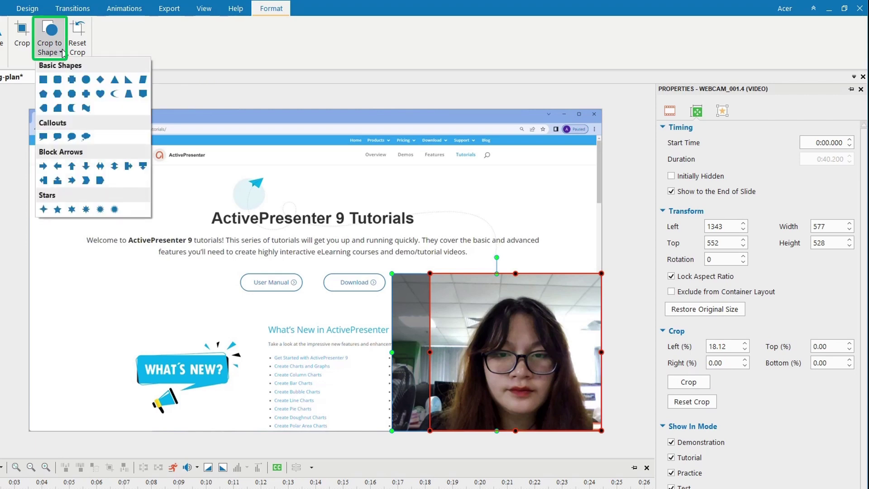
click(86, 80)
click(59, 51)
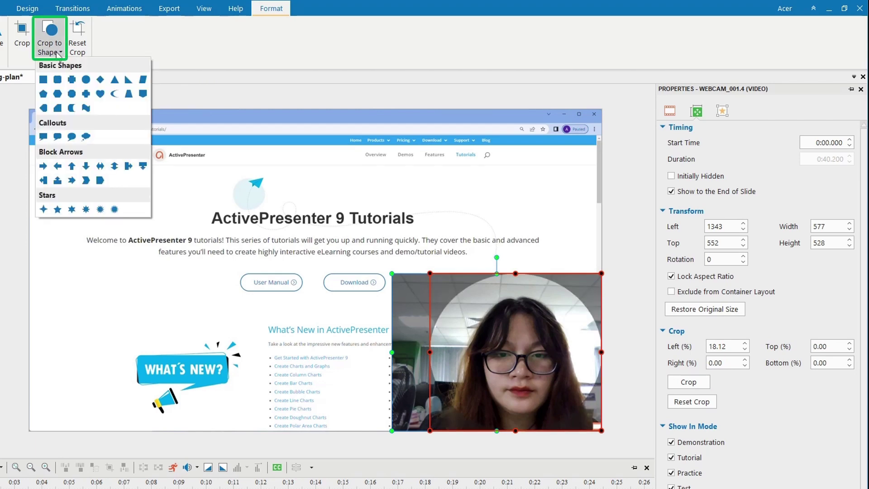
click(57, 81)
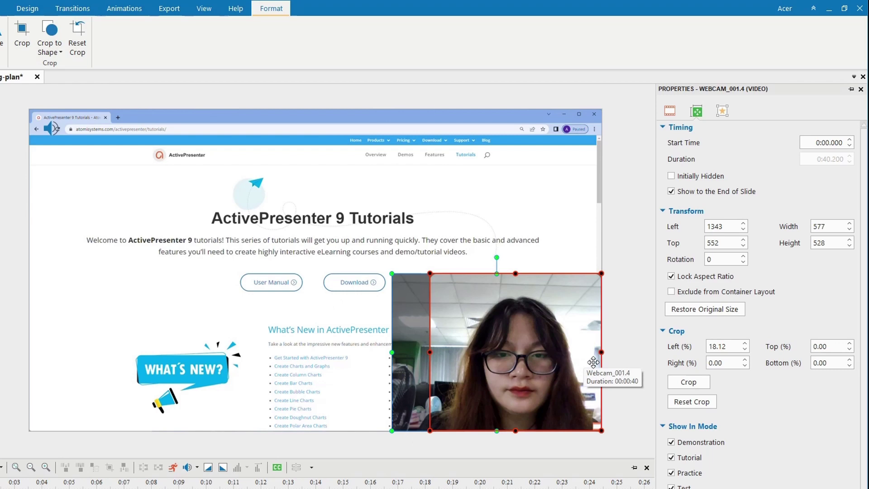
drag(602, 351, 598, 352)
drag(430, 351, 436, 352)
click(244, 304)
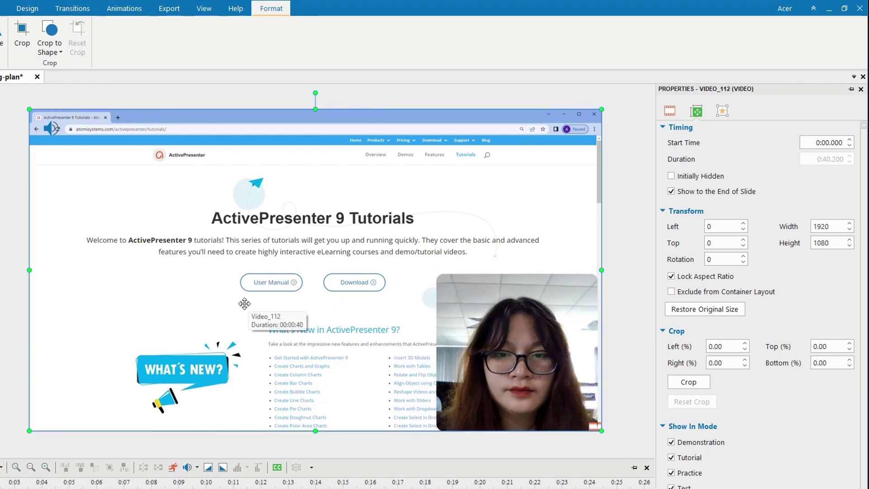
- Shrink the webcam clip to 303×296 and place it at the slide's left middle
click(459, 337)
drag(435, 273, 507, 343)
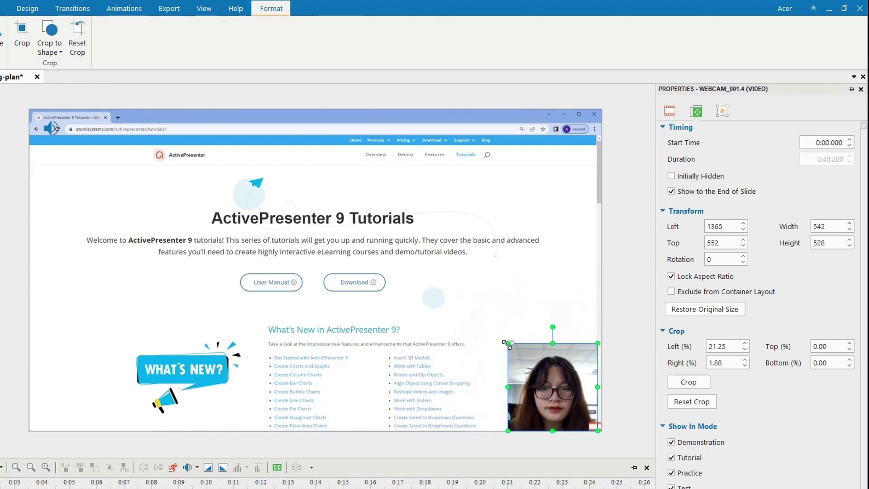
drag(563, 405, 85, 320)
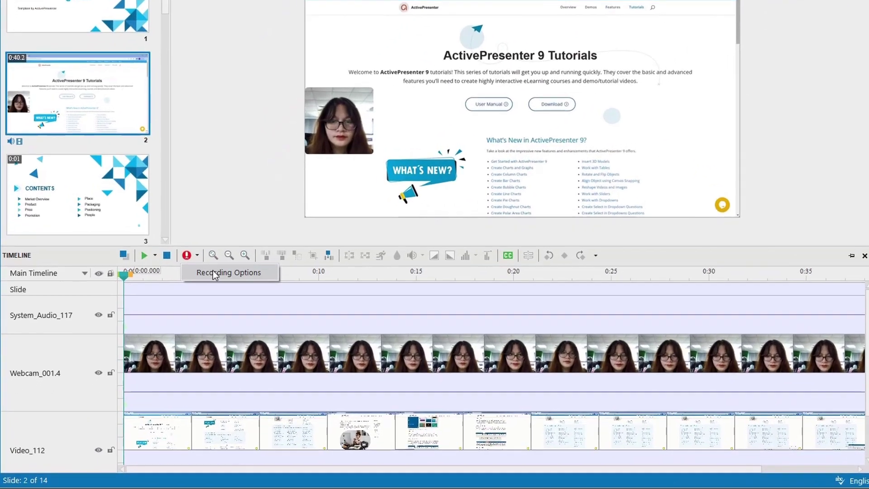
- Check the microphone volume, keep Microphone Array as input, and auto-calibrate the input level
click(152, 309)
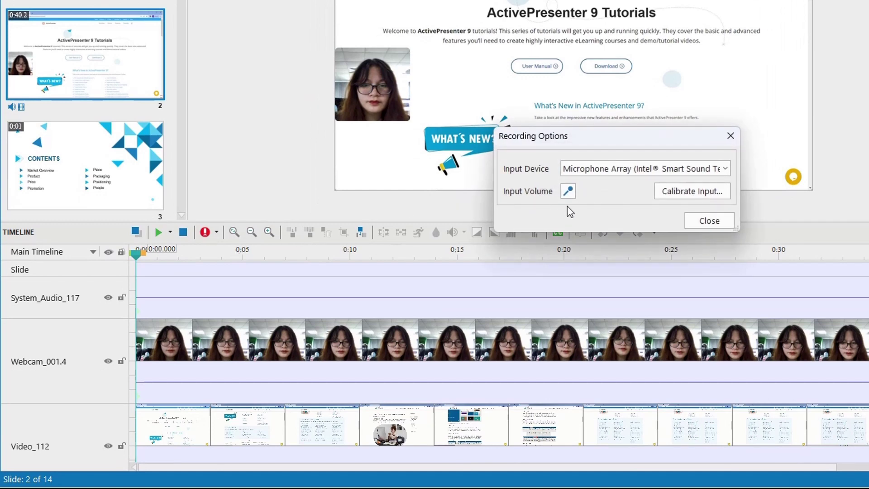
click(569, 191)
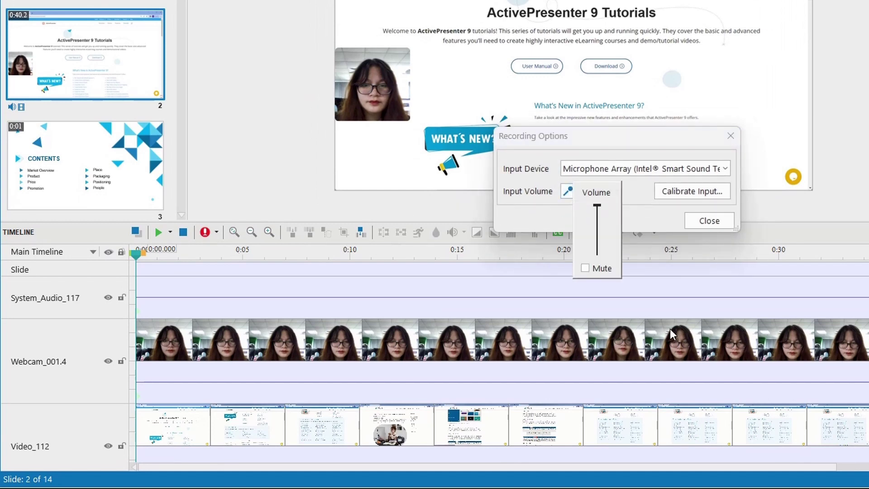
click(645, 225)
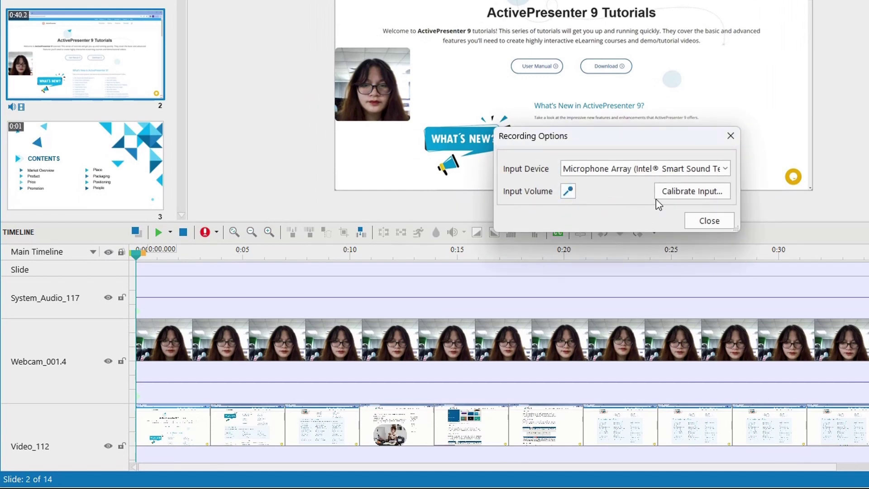
click(677, 168)
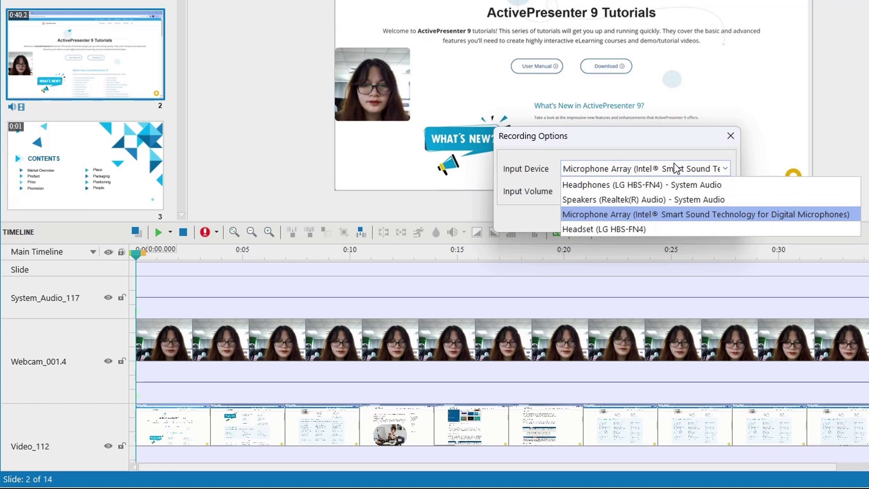
click(677, 169)
click(678, 190)
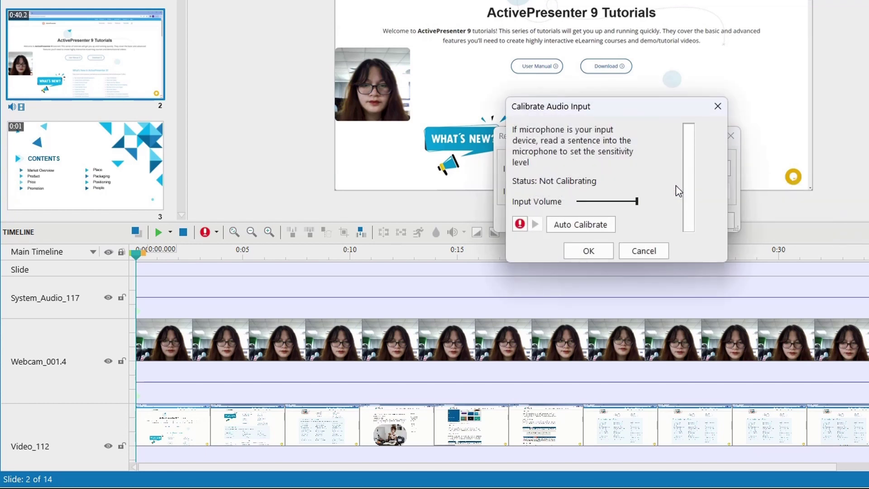
click(581, 225)
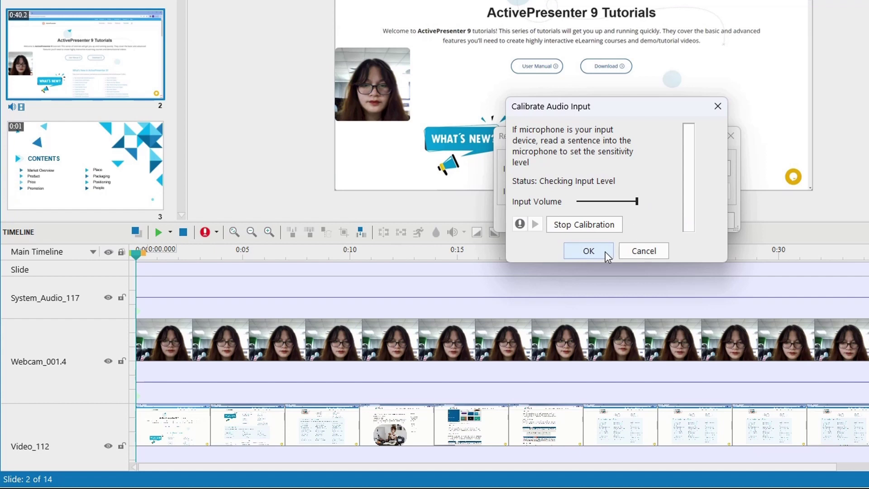
click(588, 251)
- Record a spoken narration for slide 2 as Recording_004.1 and play it back
click(697, 222)
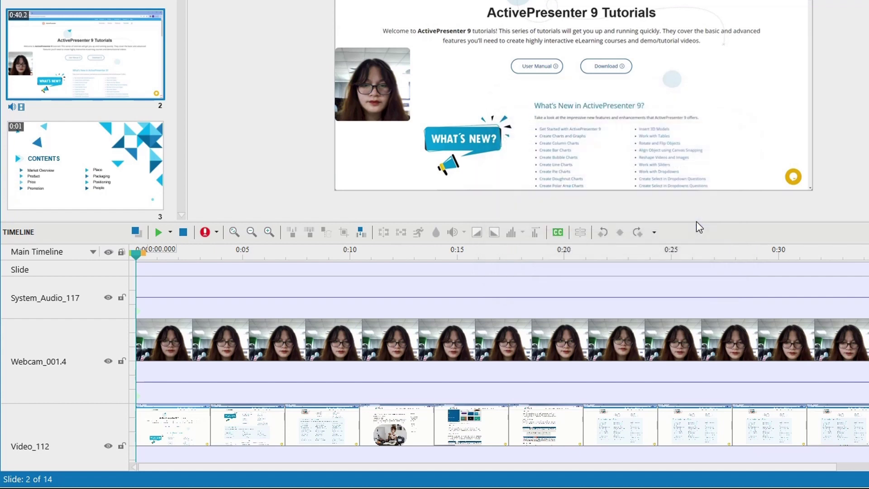
click(206, 232)
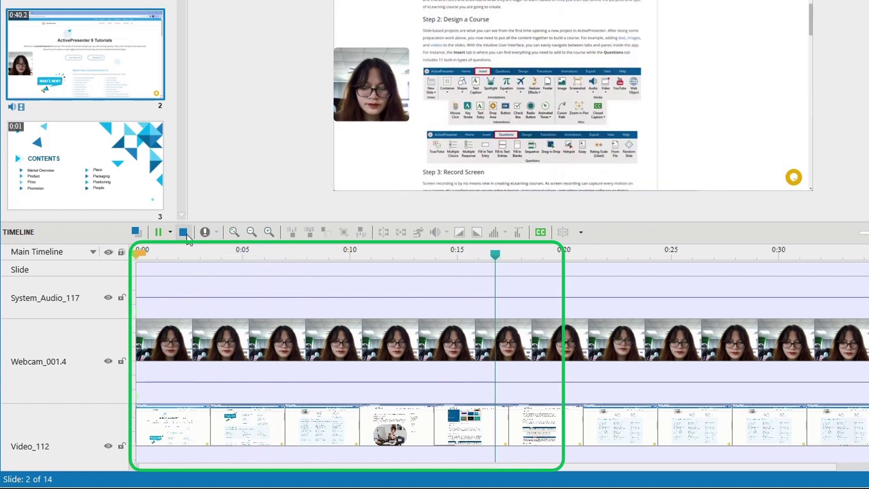
click(187, 234)
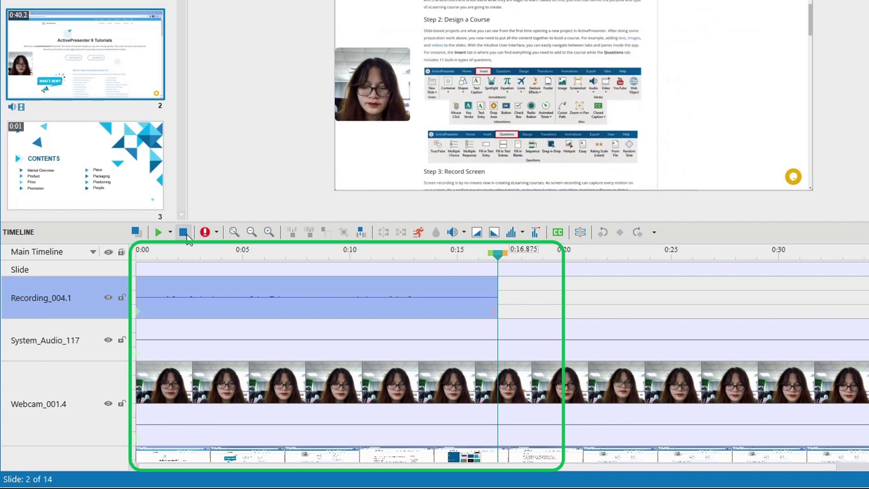
click(155, 236)
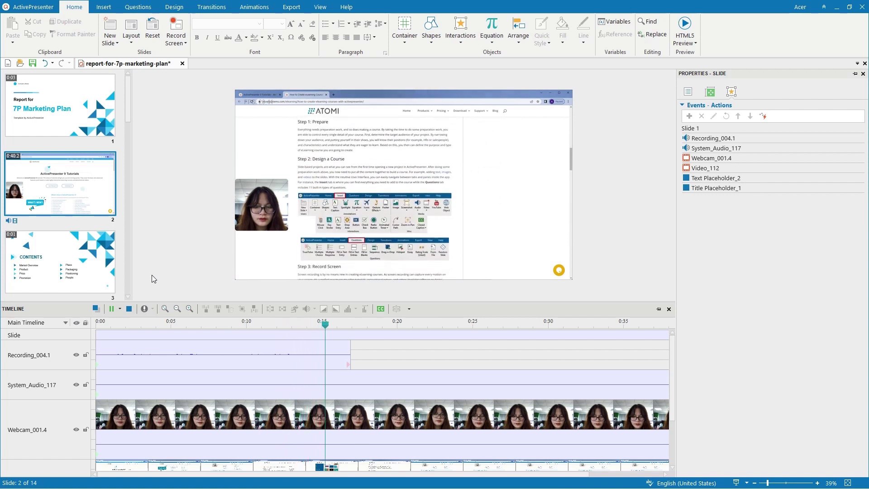
- Capture a noise profile from the 0:06.780–0:10.500 stretch of the narration
click(198, 324)
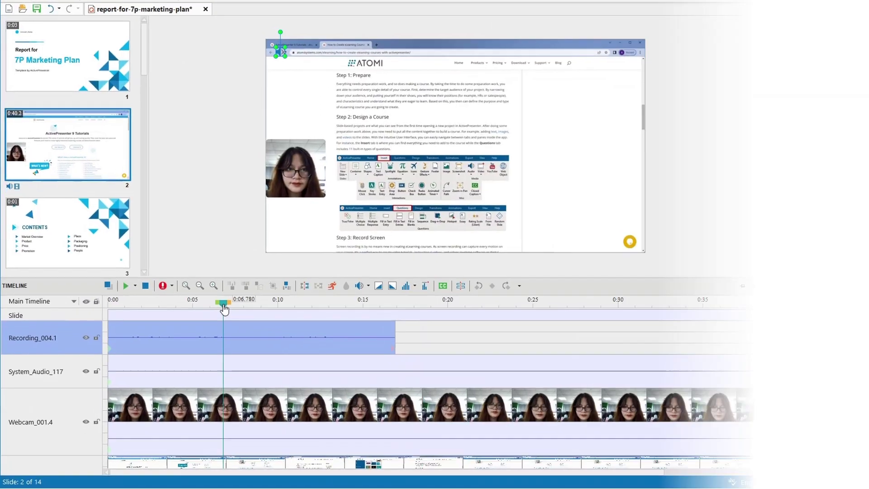
drag(224, 309, 286, 310)
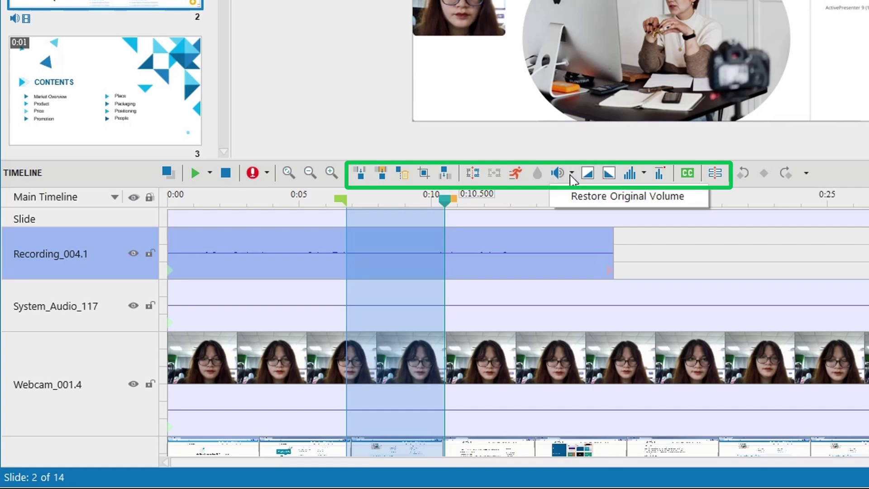
click(644, 174)
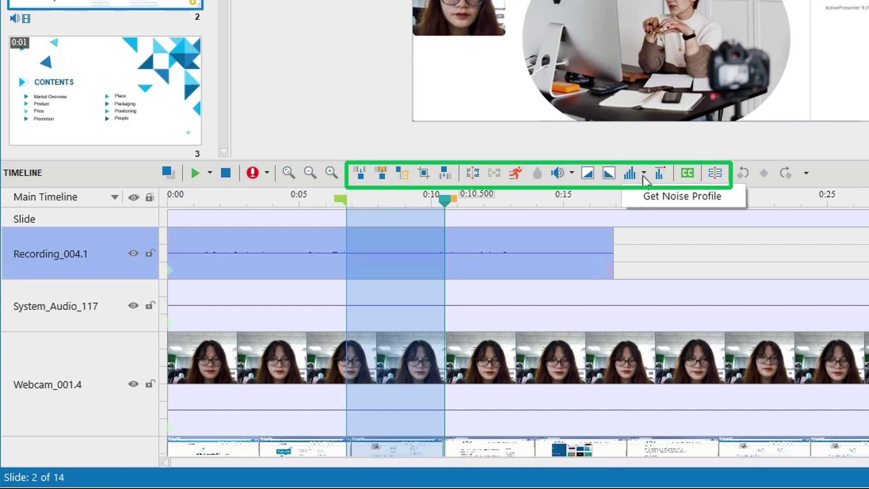
click(661, 194)
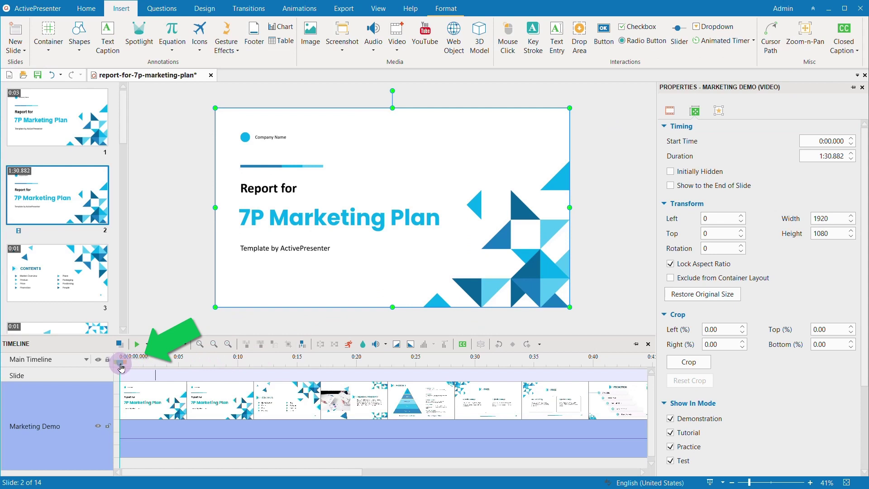
- Add a caption at 0:01 reading 'Hi everyone, welcome to our today's report for 7P marketing plan.'
drag(121, 367, 134, 370)
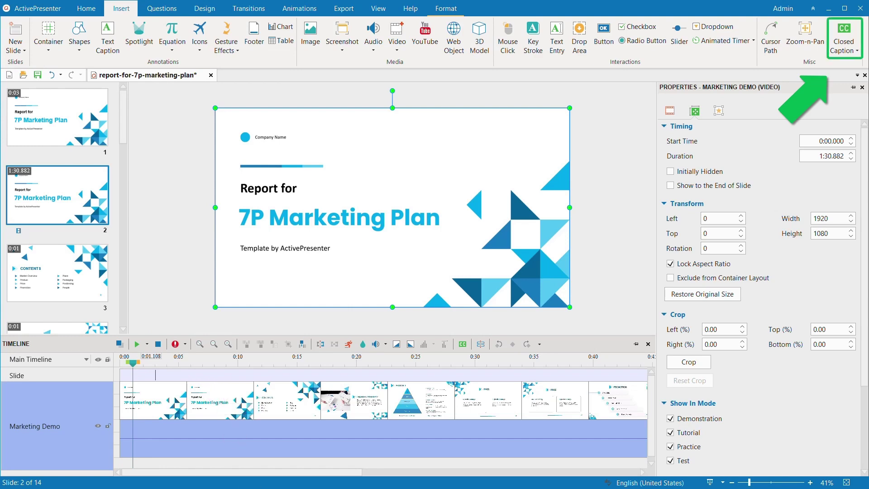
click(847, 31)
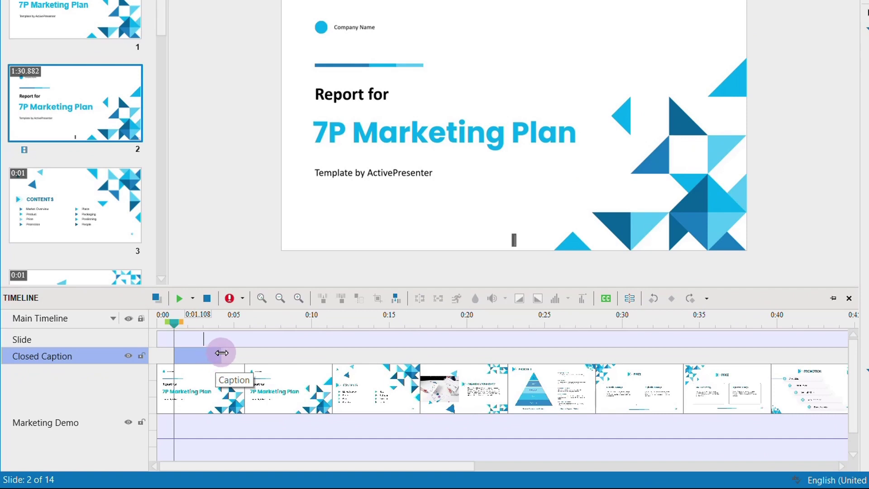
mouse_move(222, 354)
mouse_down()
mouse_move(252, 354)
mouse_move(208, 357)
mouse_up()
drag(208, 358, 209, 357)
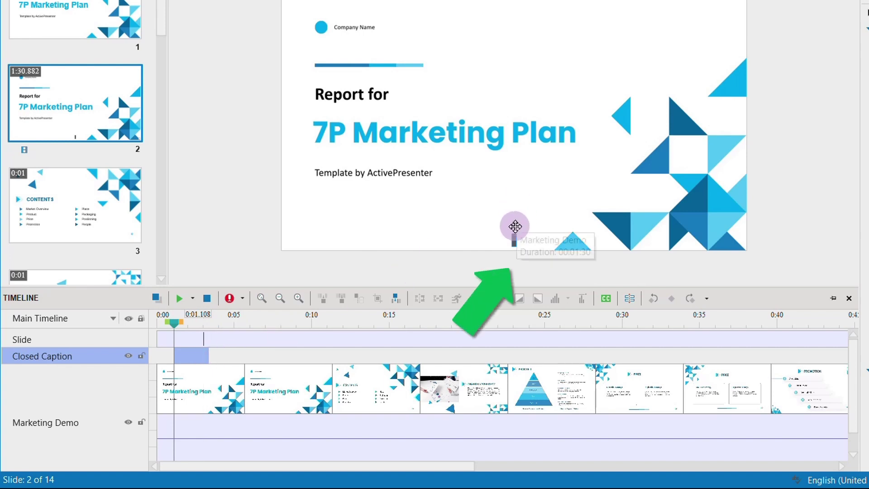
click(515, 240)
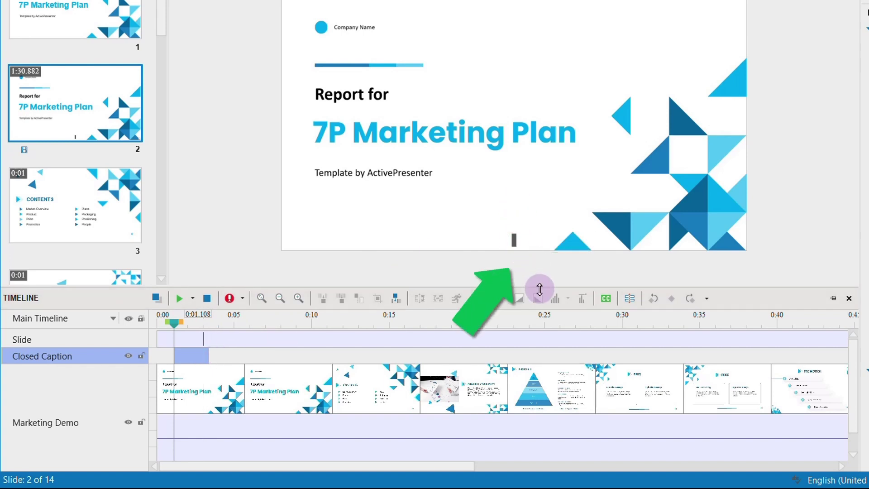
text(Hi everyone, we)
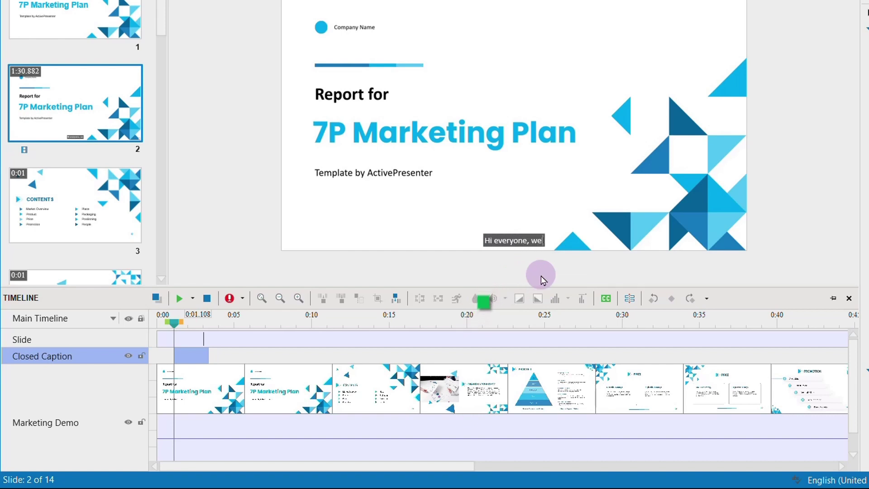
text(lcome to our today's report for)
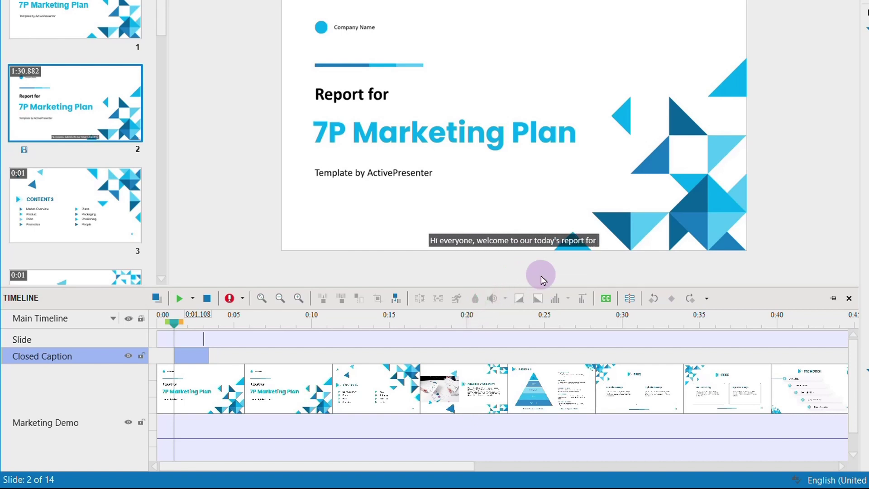
text( 7P marketing plan.)
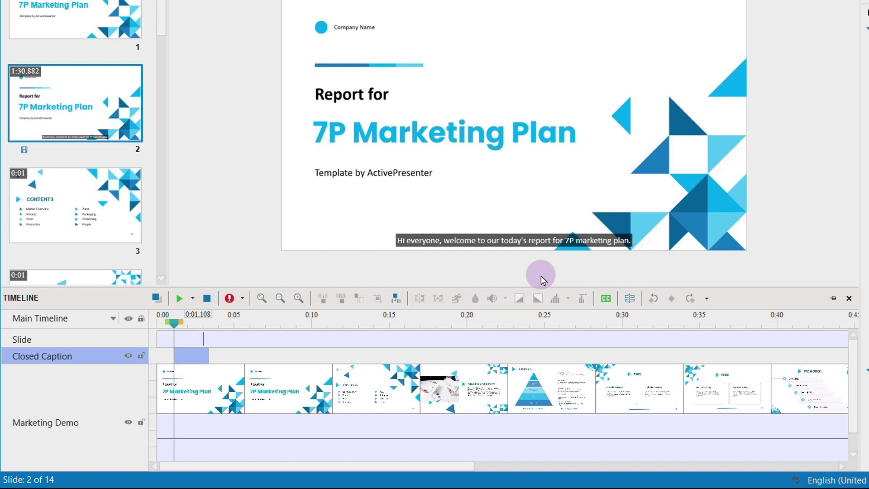
- Lengthen the caption, duplicate it, and make the copy read 'We will go through 8 main parts today.'
drag(174, 323, 261, 324)
drag(215, 356, 247, 356)
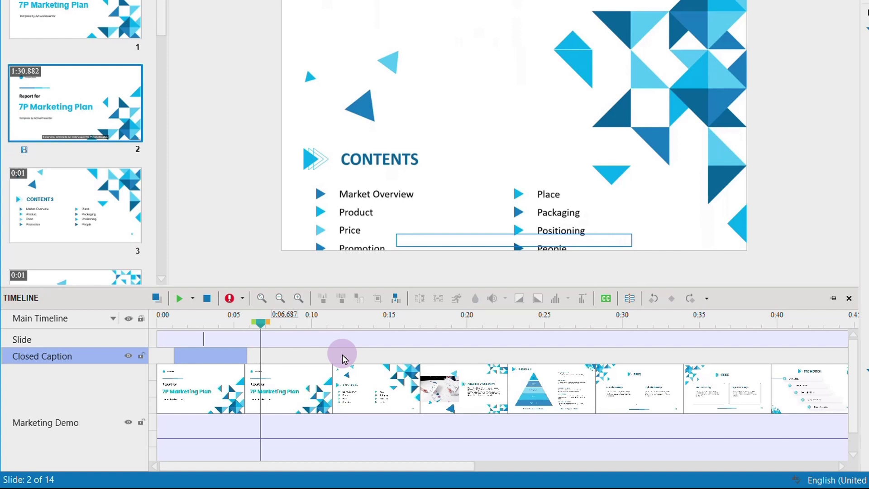
right_click(219, 354)
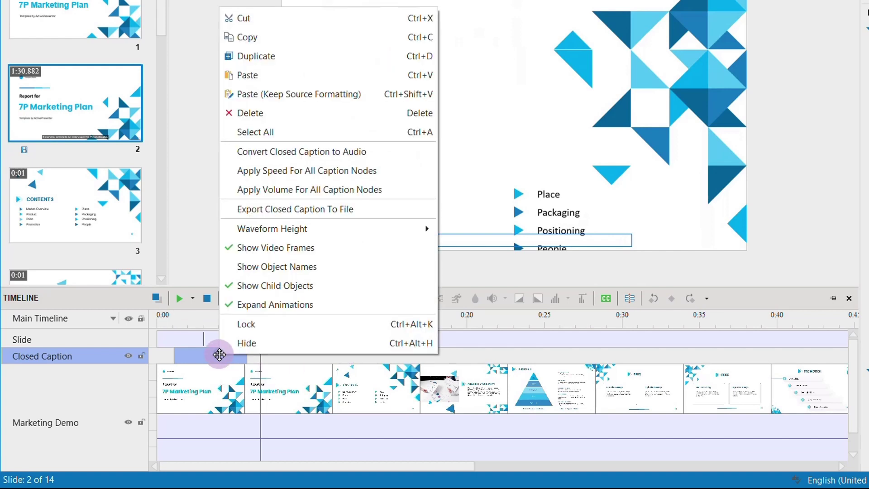
click(252, 55)
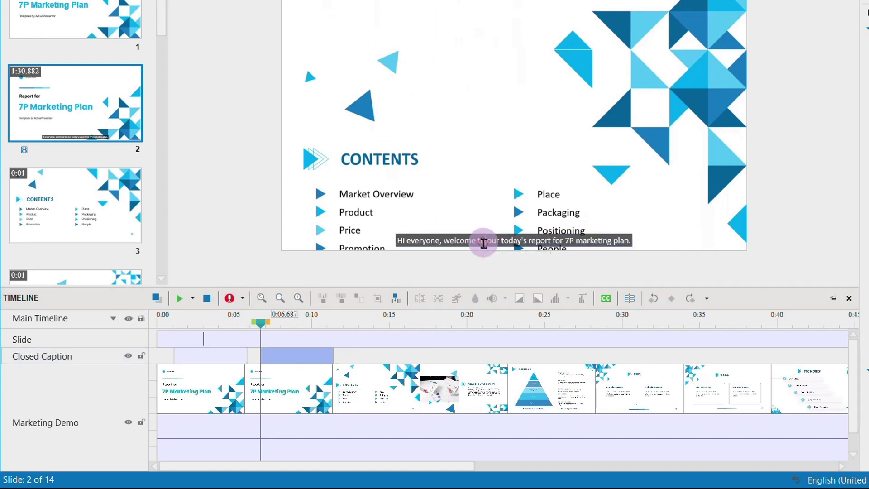
key(ctrl+a)
text(We will go through)
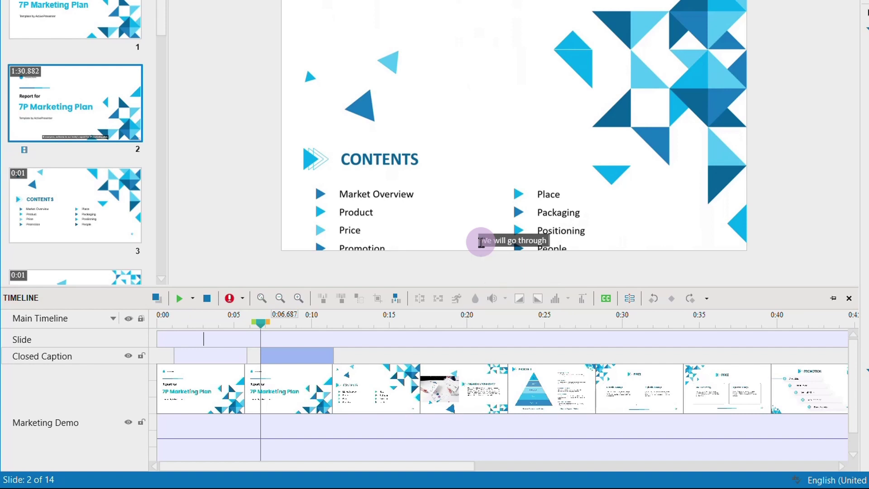
text( 8 main parts today.)
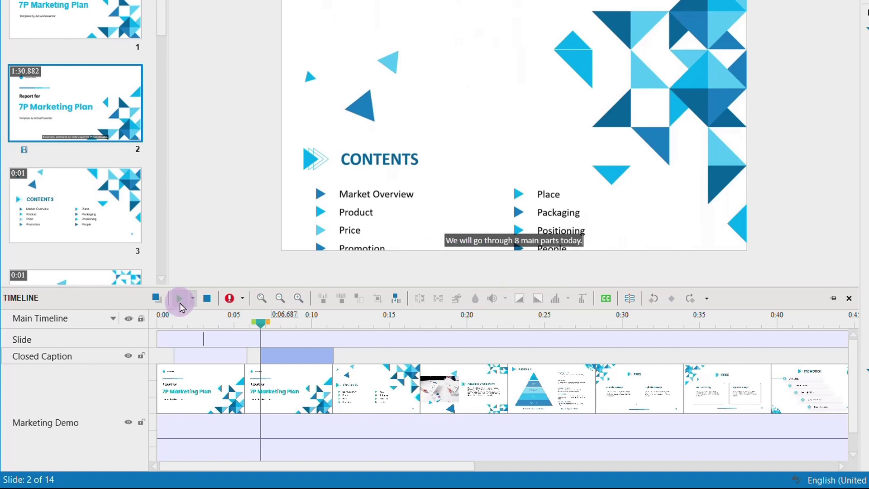
click(171, 325)
drag(171, 326, 175, 328)
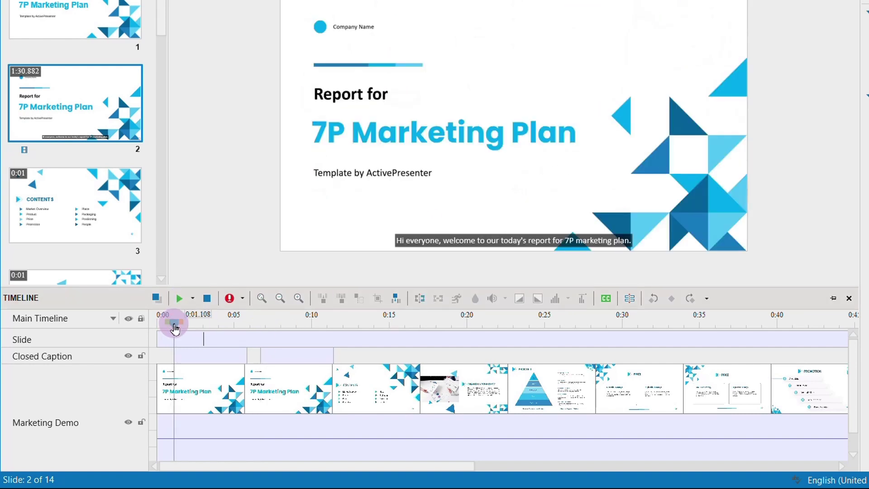
- Keep the Zira voice for the first caption, adjust its speed, enable SSML, preview it, and bring up Cloud Voices
click(204, 355)
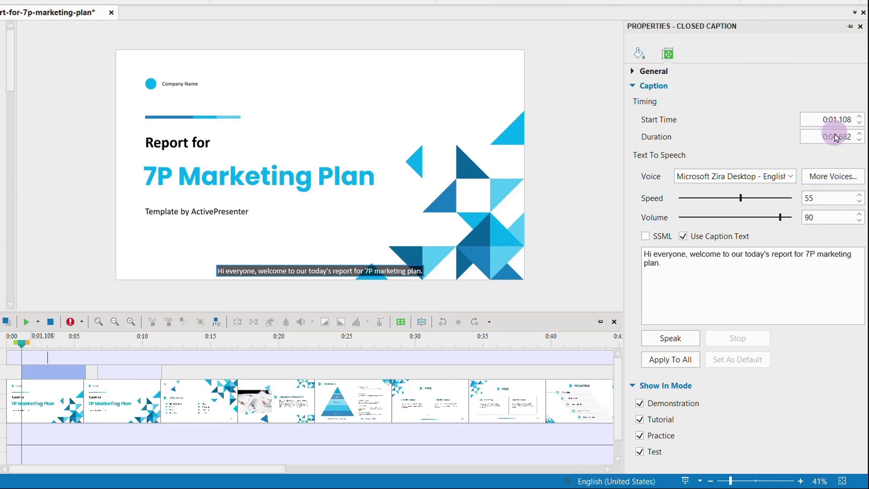
click(783, 178)
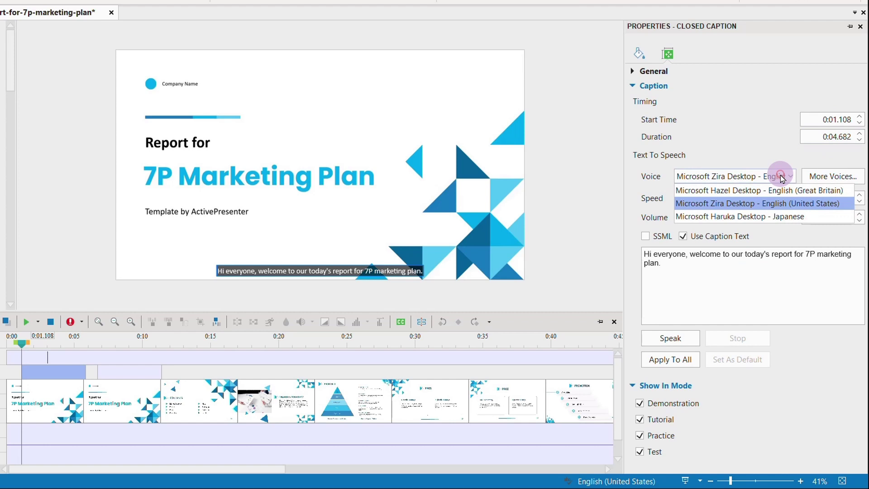
click(779, 128)
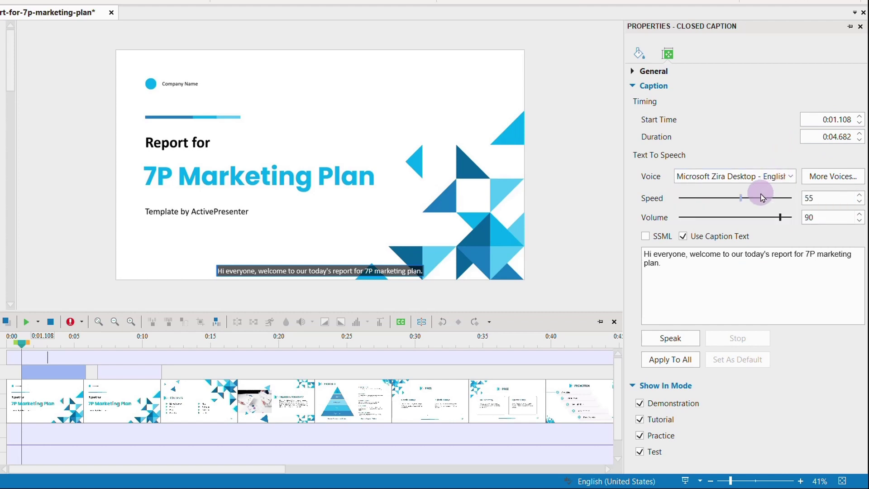
click(740, 200)
mouse_move(740, 203)
mouse_down()
mouse_move(730, 206)
mouse_move(740, 207)
mouse_up()
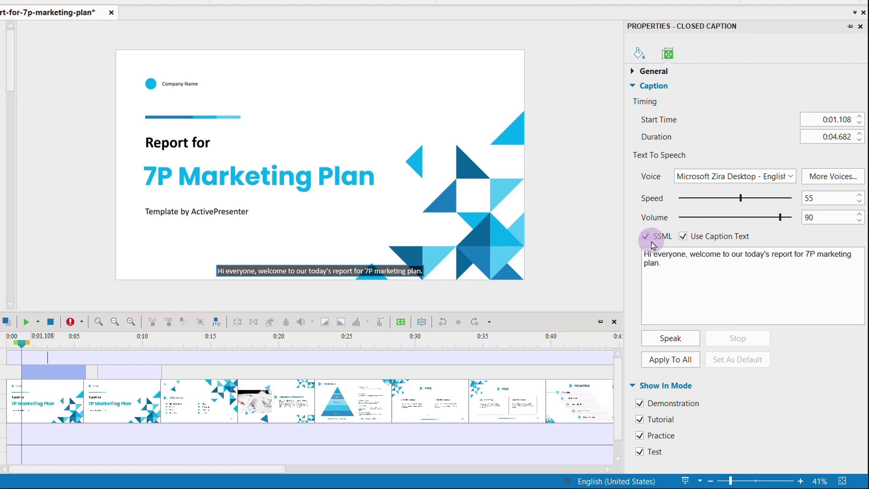
click(673, 347)
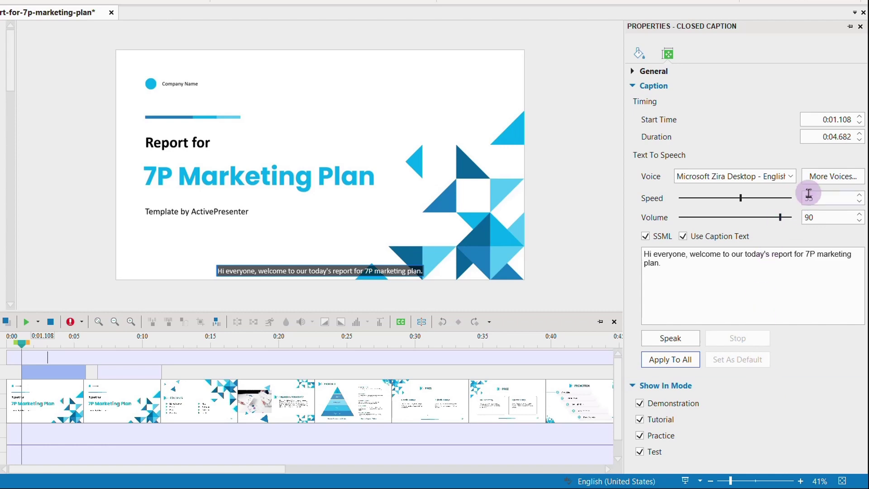
click(820, 180)
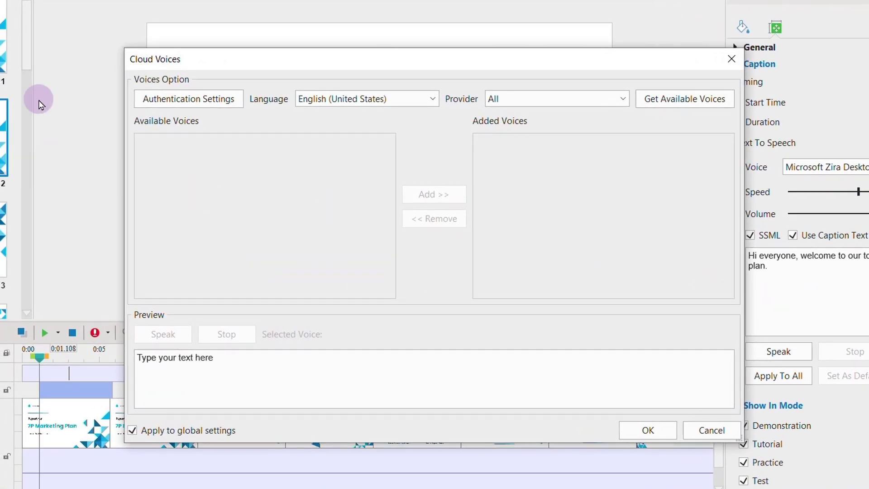
- Browse the Cloud Voices authentication, language and provider options, then cancel without changes
click(210, 98)
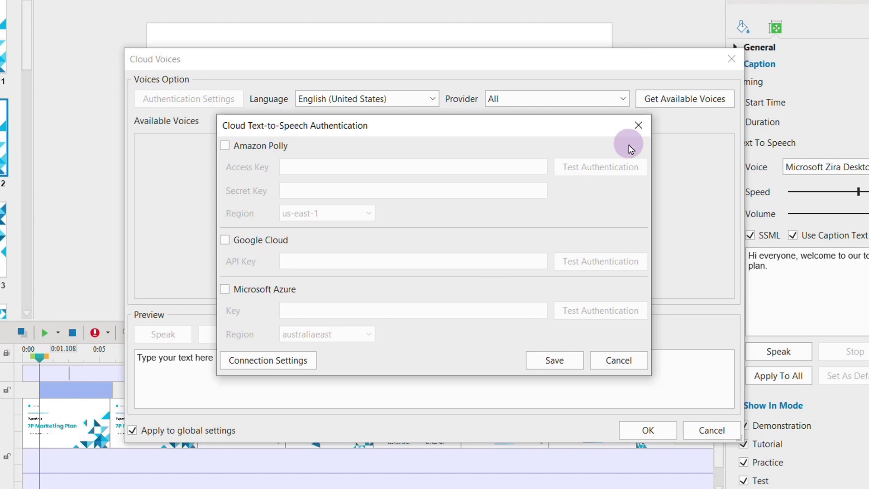
click(638, 125)
click(389, 97)
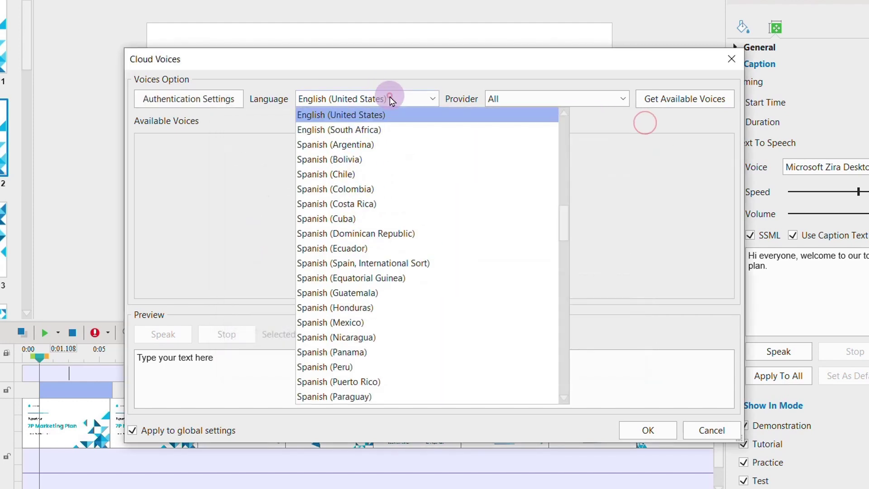
mouse_move(568, 217)
mouse_down()
mouse_move(563, 149)
mouse_move(561, 355)
mouse_up()
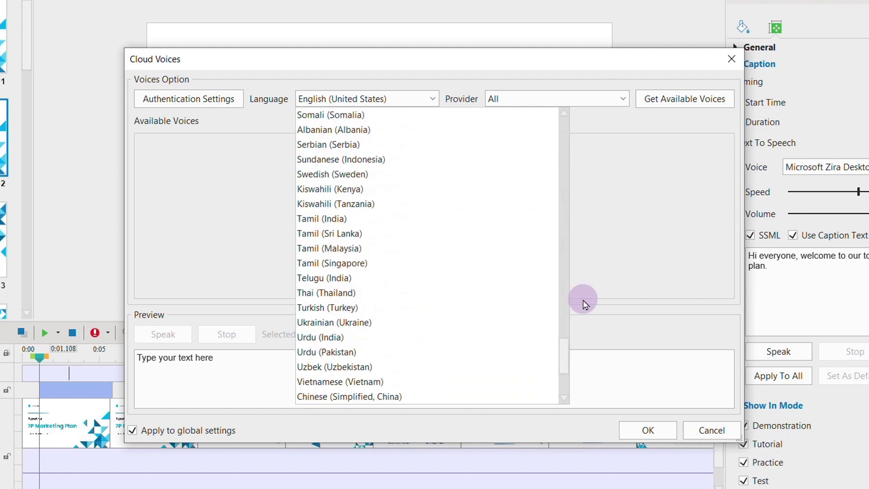
click(584, 301)
click(602, 96)
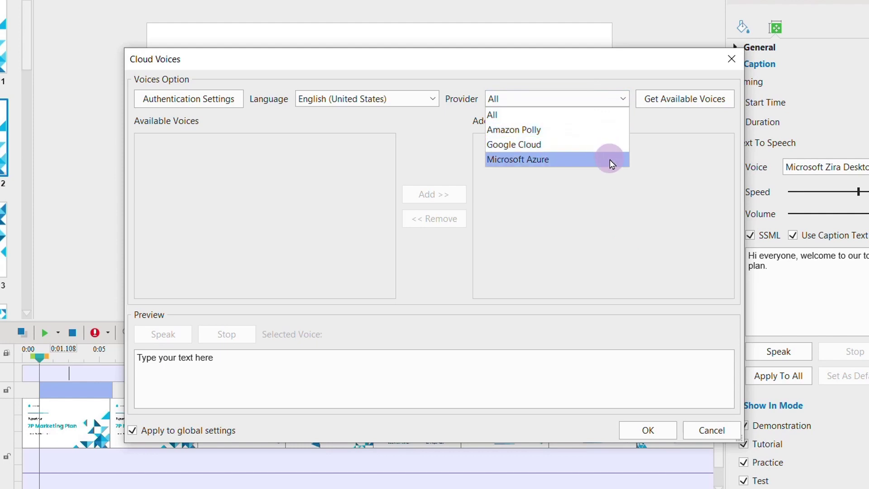
click(613, 219)
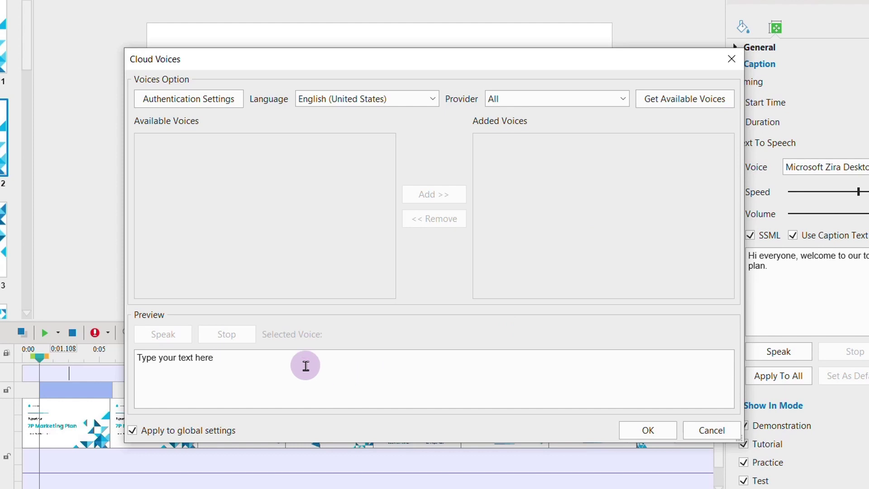
click(337, 371)
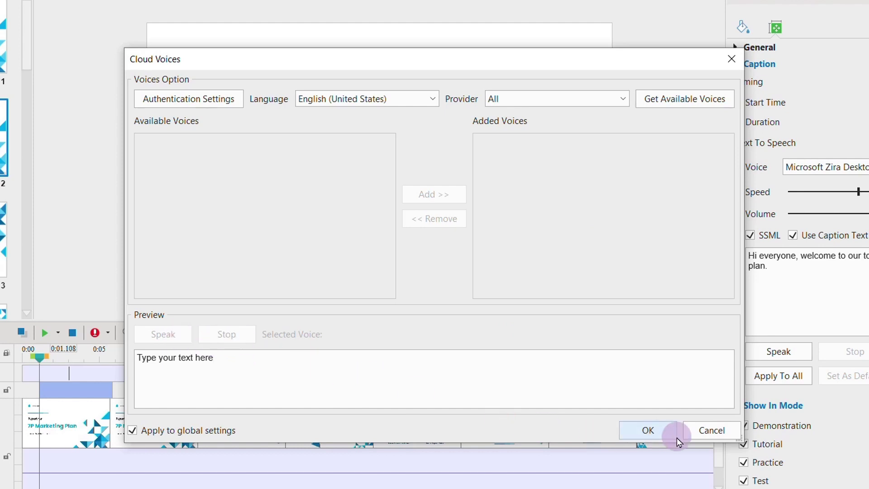
click(712, 430)
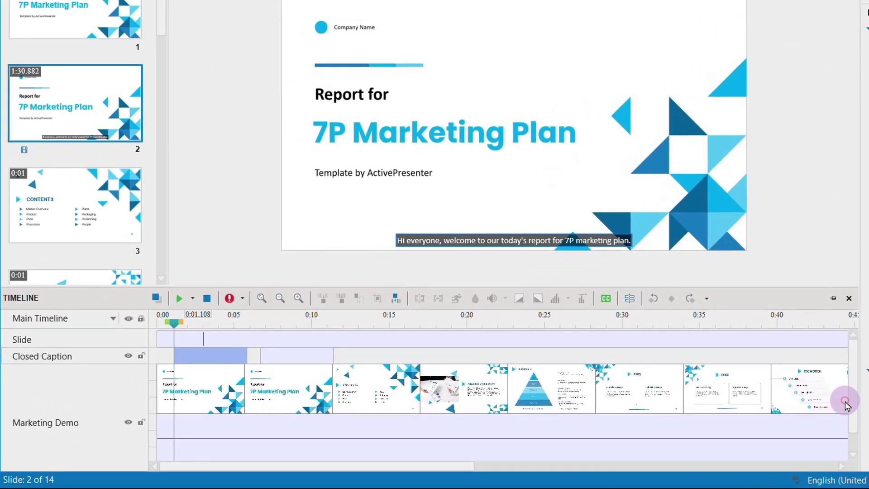
- Convert slide 2's closed captions to speech audio, extend the slide to 0:10.485, and play it
right_click(218, 358)
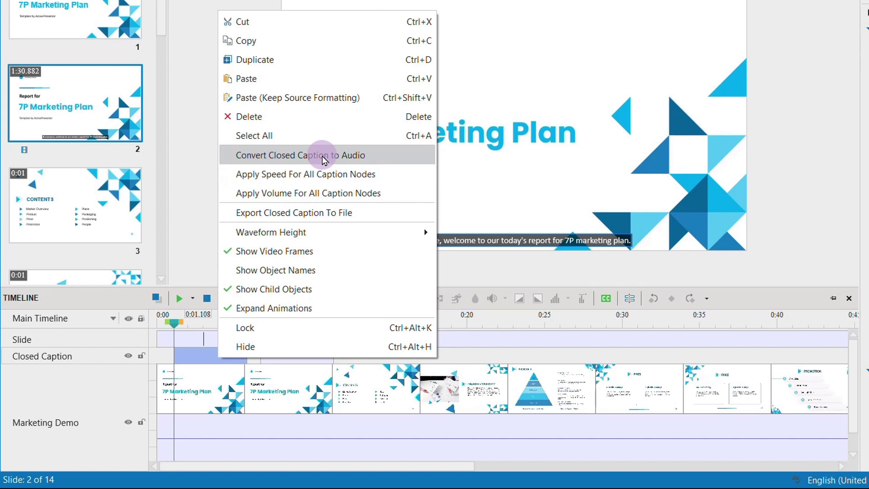
click(324, 156)
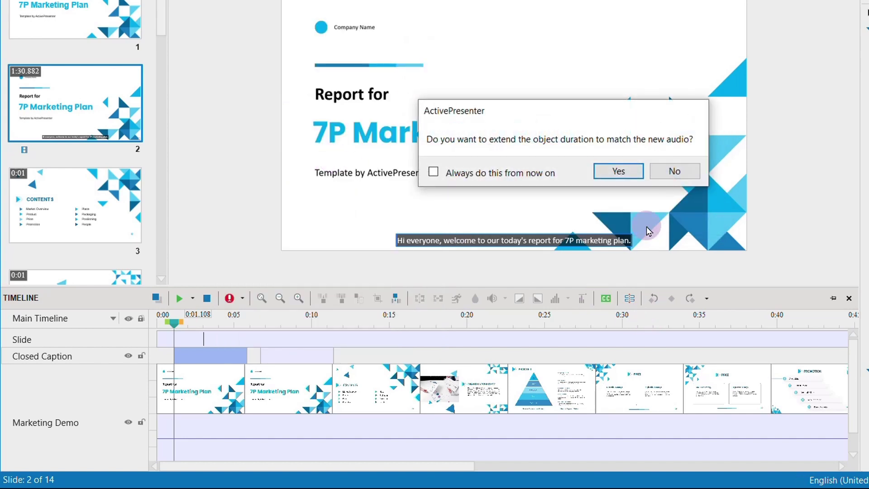
click(627, 171)
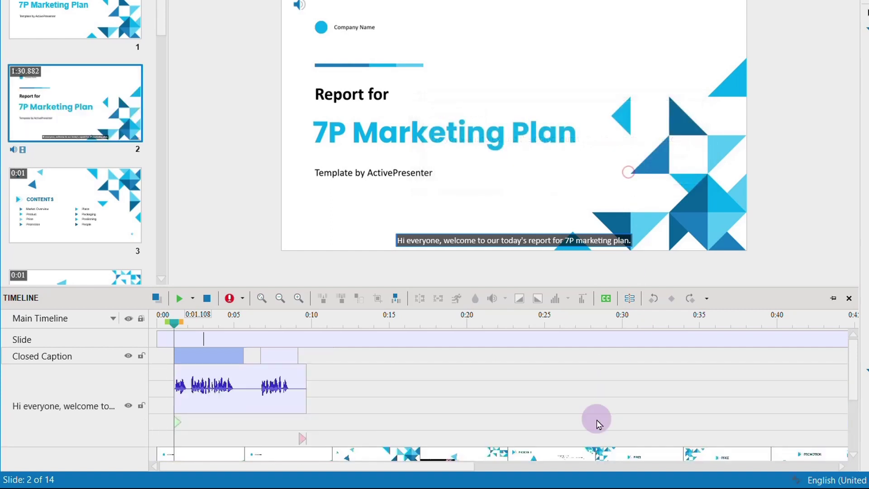
click(180, 299)
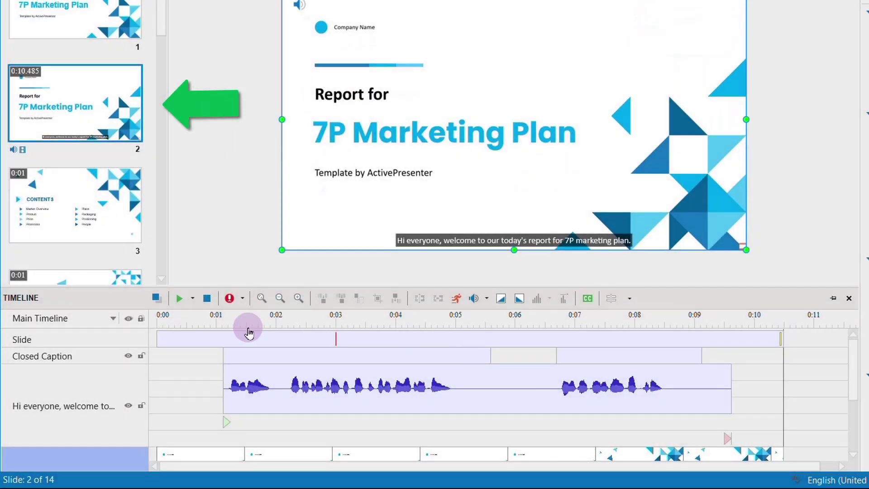
- Save slide 2 as a 1920×1080 MP4 video and open the exported Slide 2.mp4
click(163, 320)
click(48, 88)
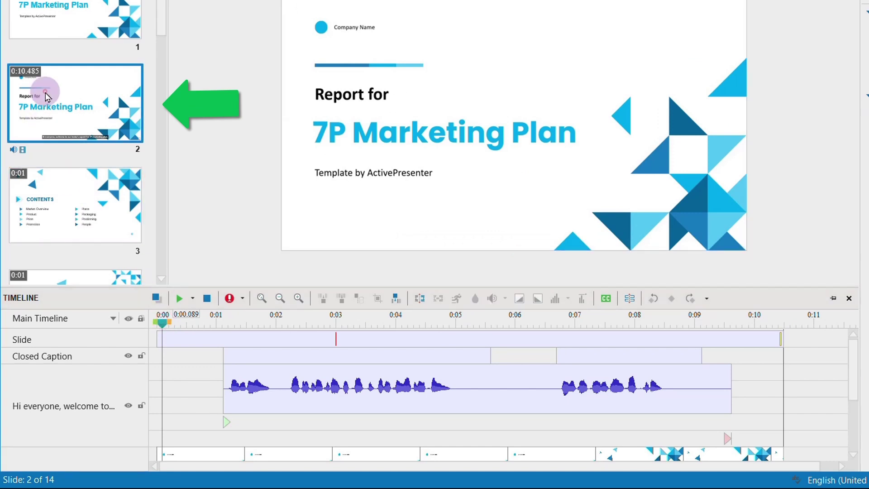
right_click(33, 104)
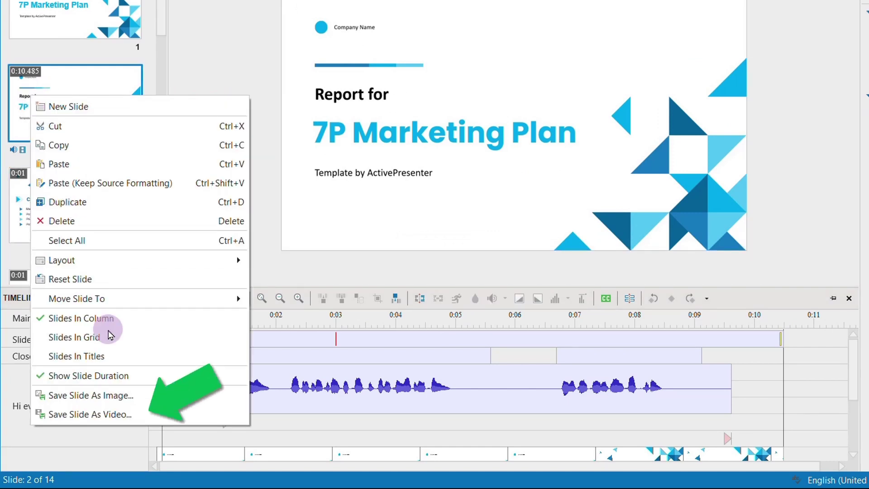
click(132, 413)
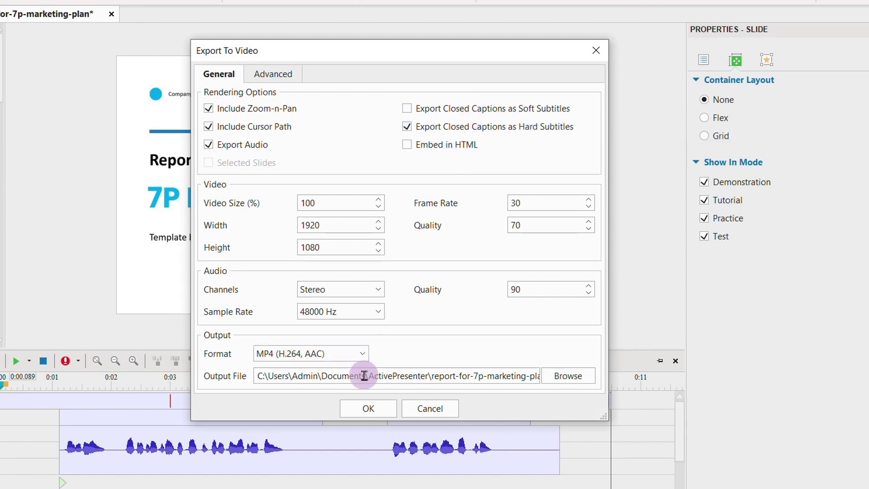
click(374, 409)
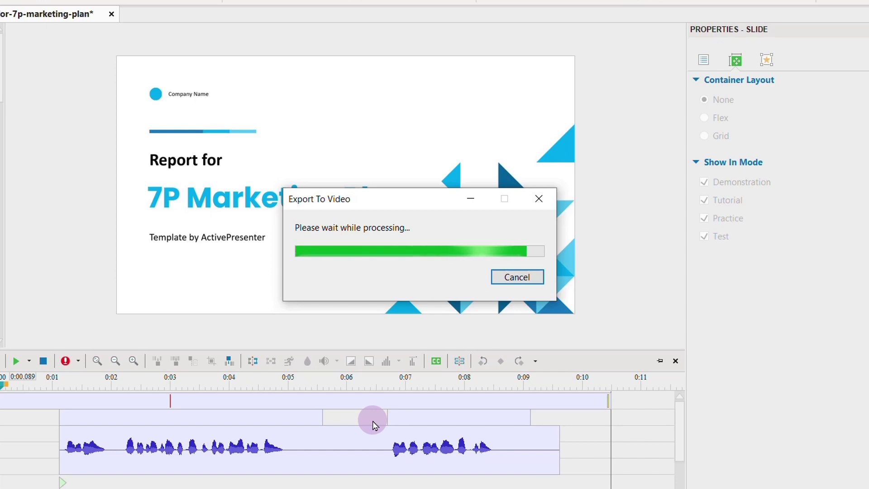
click(314, 268)
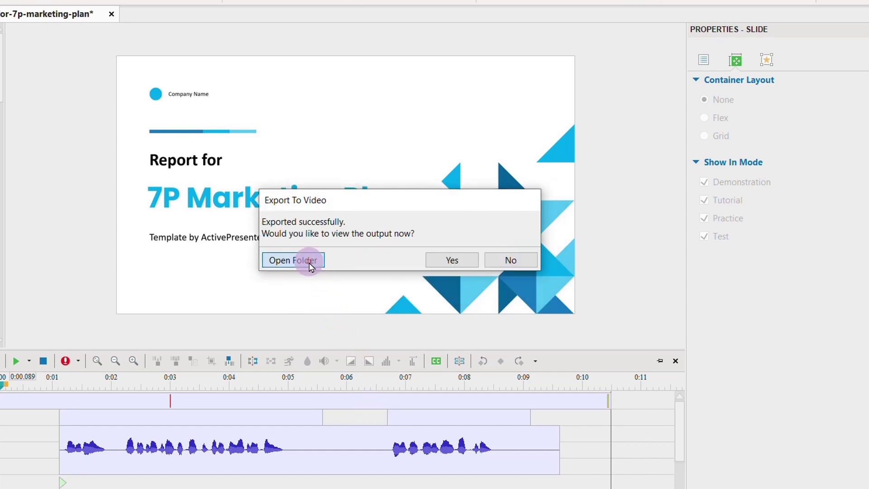